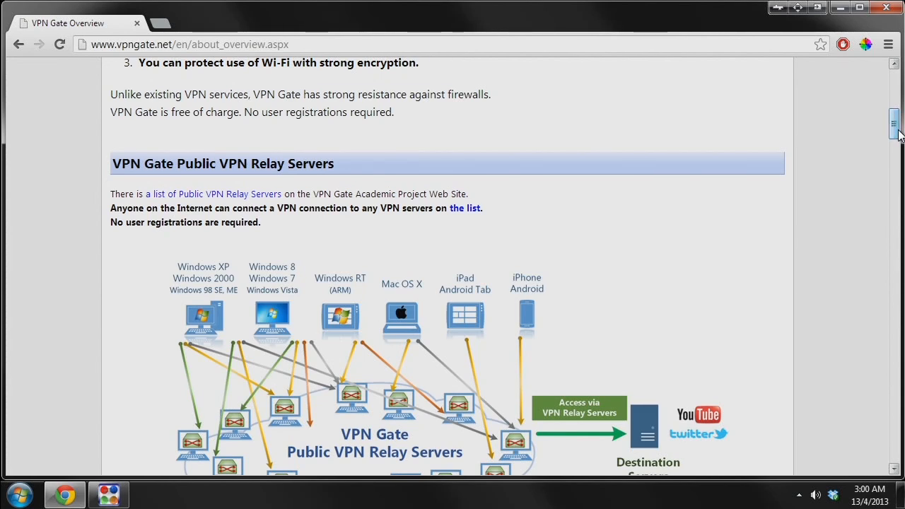
Step: Look back over the VPN Gate Overview page and open the VPN Servers List page
mouse_move(898, 135)
left_mouse_down()
mouse_move(894, 101)
mouse_move(894, 125)
left_mouse_up()
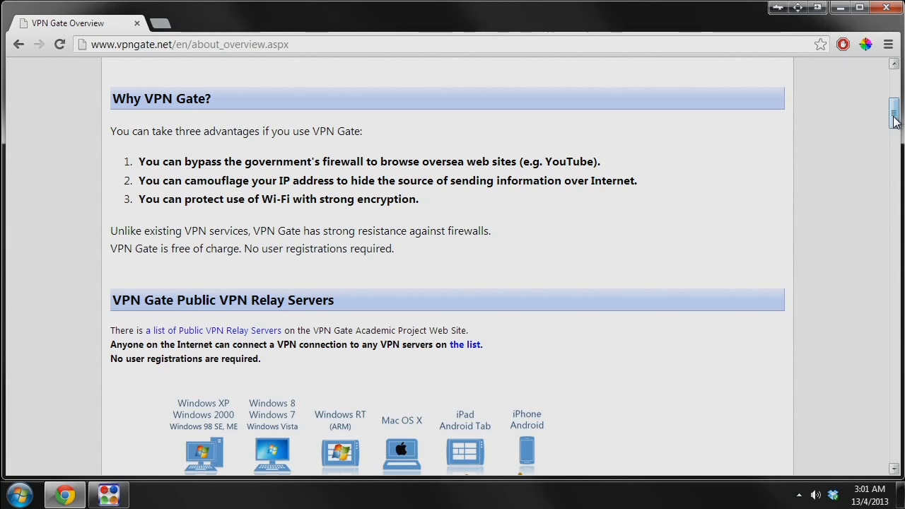
left_click_drag(895, 121, 902, 83)
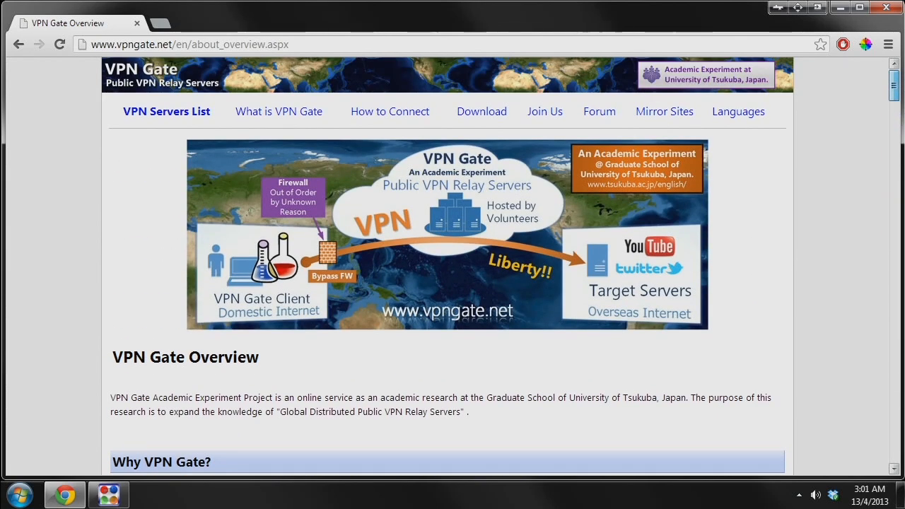
mouse_move(900, 94)
left_mouse_down()
mouse_move(904, 308)
mouse_move(892, 453)
mouse_move(896, 81)
left_mouse_up()
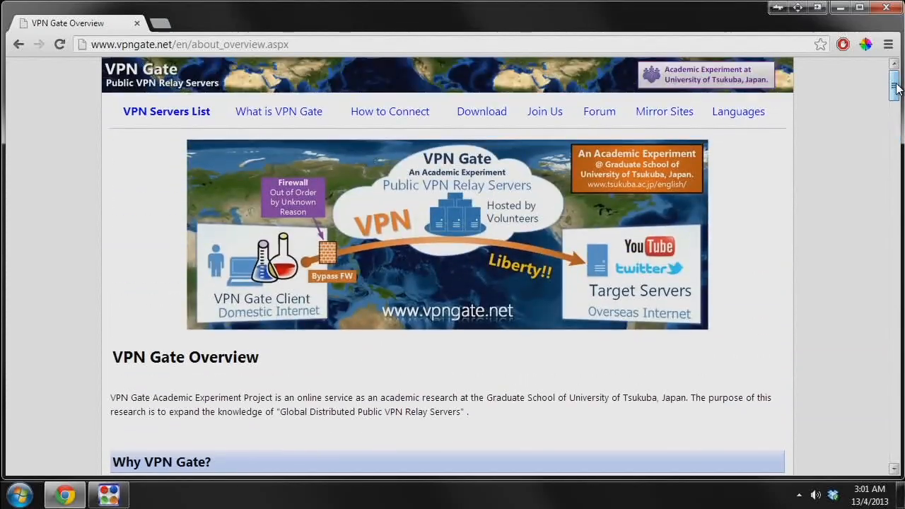
left_click(177, 125)
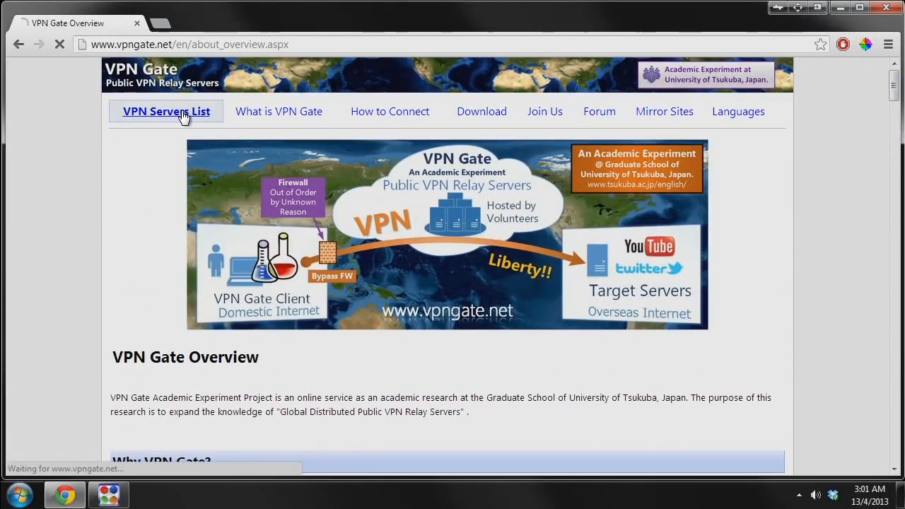
Step: Examine the public VPN relay server table, including its countries, sessions, line quality and score columns
left_click_drag(894, 74, 896, 113)
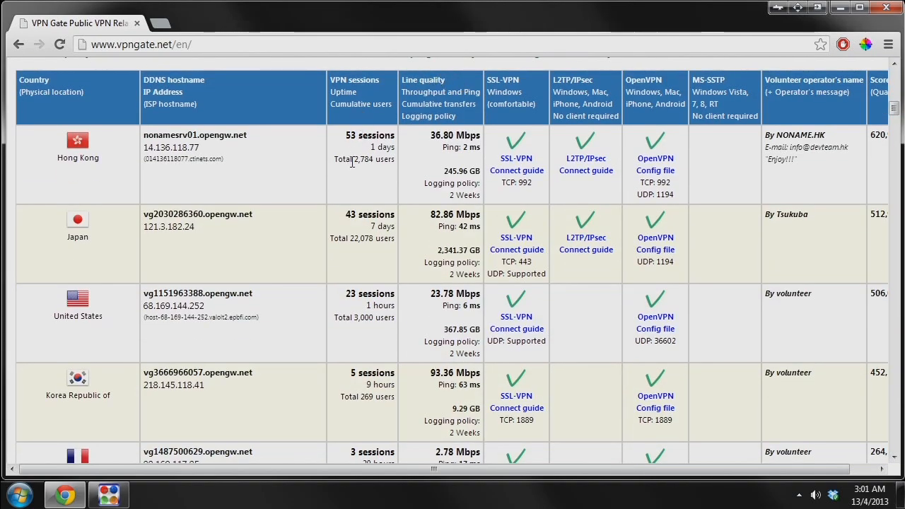
scroll(699, 185, "down", 4)
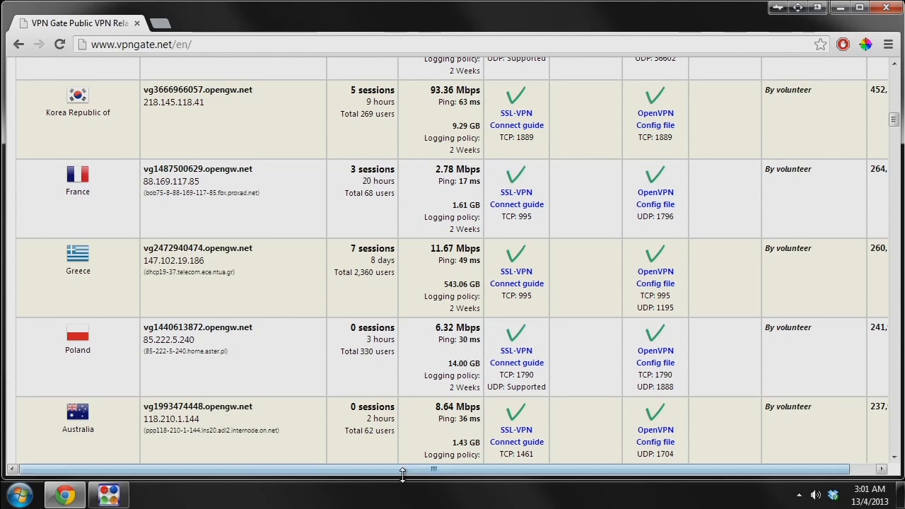
left_click_drag(362, 468, 483, 477)
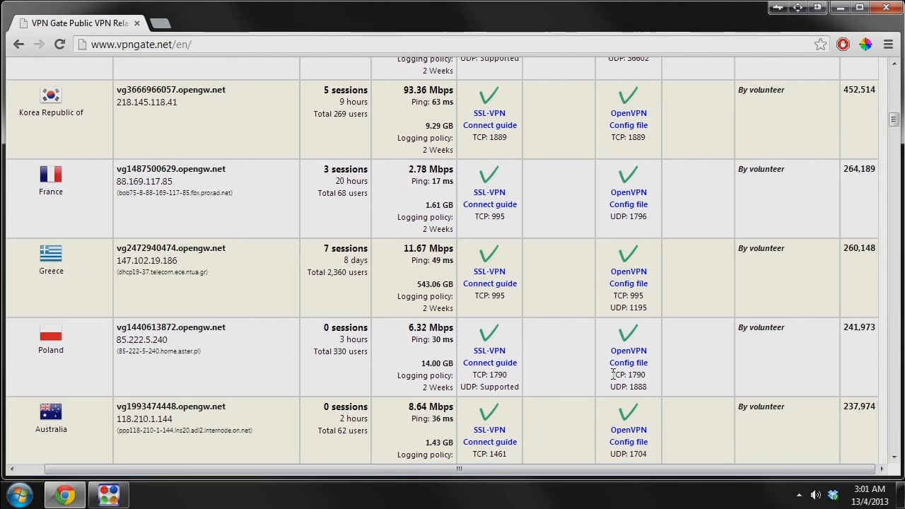
scroll(613, 373, "up", 2)
scroll(614, 374, "up", 2)
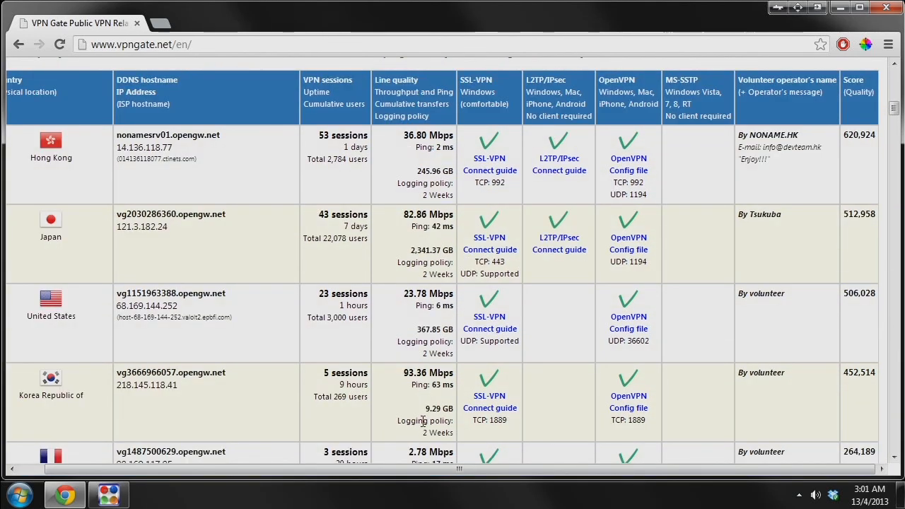
Step: Highlight the logging policy entry of the Korean server with 93.36 Mbps line quality, then clear the highlight
left_click_drag(400, 420, 454, 429)
left_click(455, 430)
left_click_drag(454, 433, 392, 420)
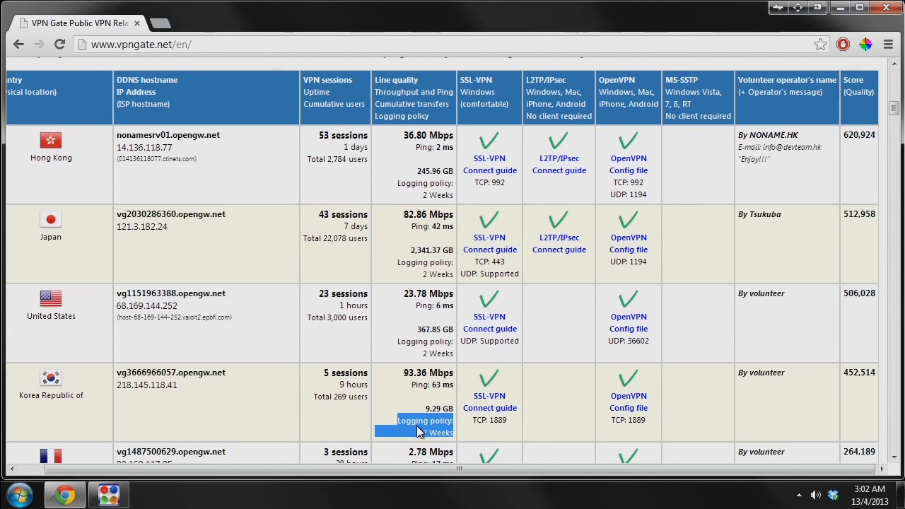
left_click(417, 427)
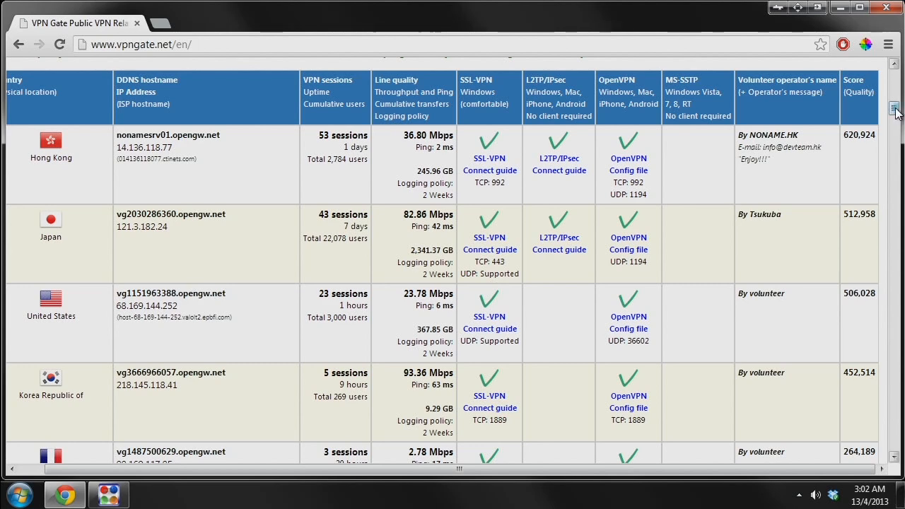
Step: Review the SSL-VPN, L2TP/IPsec, OpenVPN and MS-SSTP columns in the server table
scroll(898, 110, "up", 1)
mouse_move(899, 105)
left_mouse_down()
mouse_move(901, 118)
mouse_move(900, 107)
left_mouse_up()
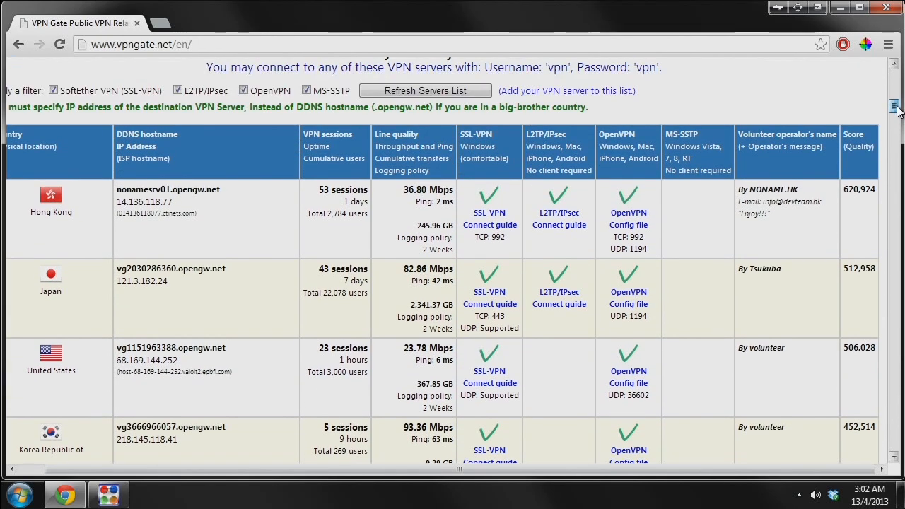
left_click_drag(479, 134, 703, 159)
left_click(597, 255)
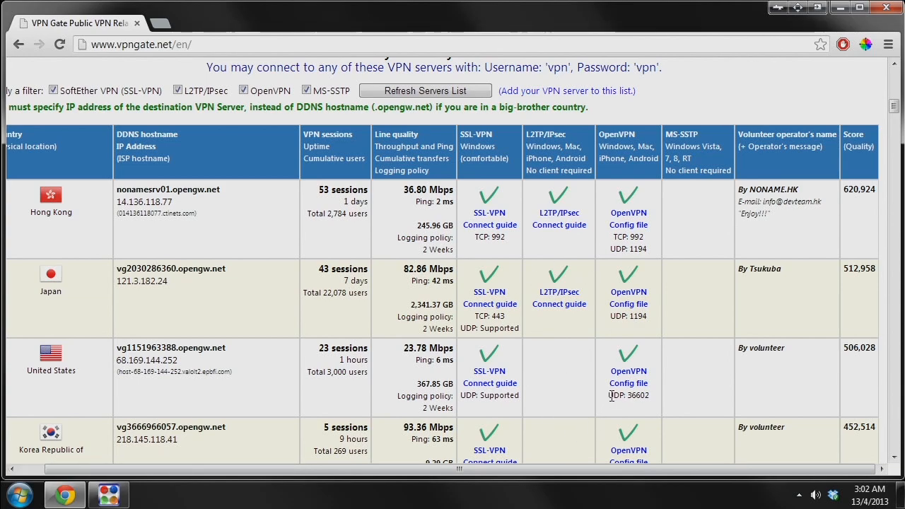
Step: Open the Download page of the VPN Gate site
scroll(615, 396, "up", 10)
scroll(530, 313, "up", 2)
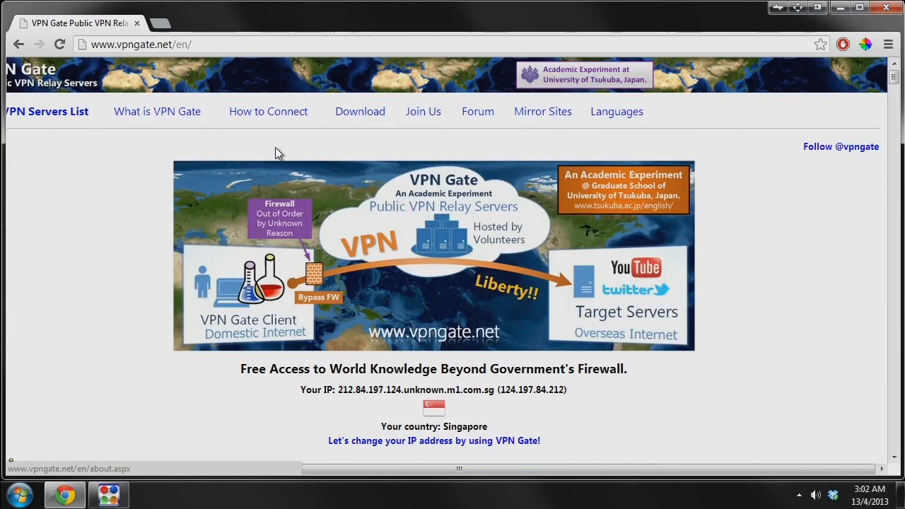
left_click(360, 112)
mouse_move(380, 115)
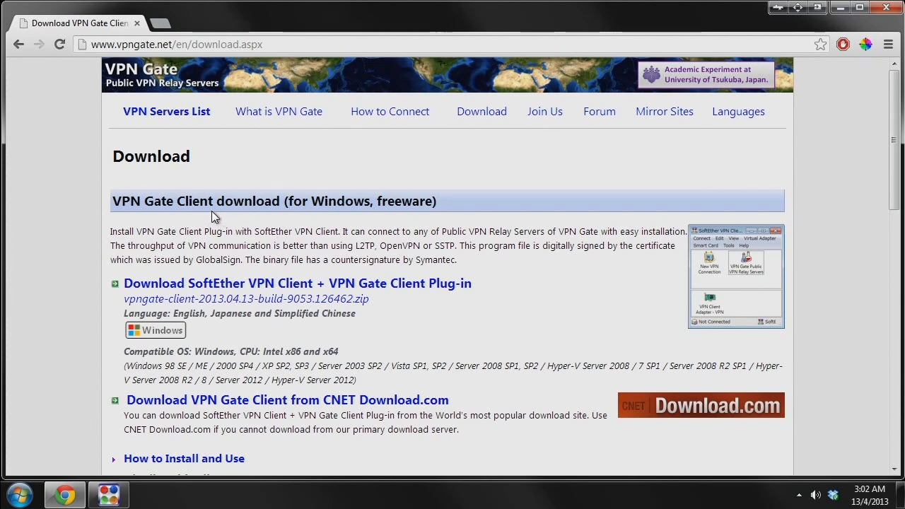
Step: Review the VPN Gate Client download section, its notes and the SoftEther VPN Server section on the Download page
left_click_drag(112, 201, 216, 203)
left_click(229, 242)
scroll(505, 304, "down", 5)
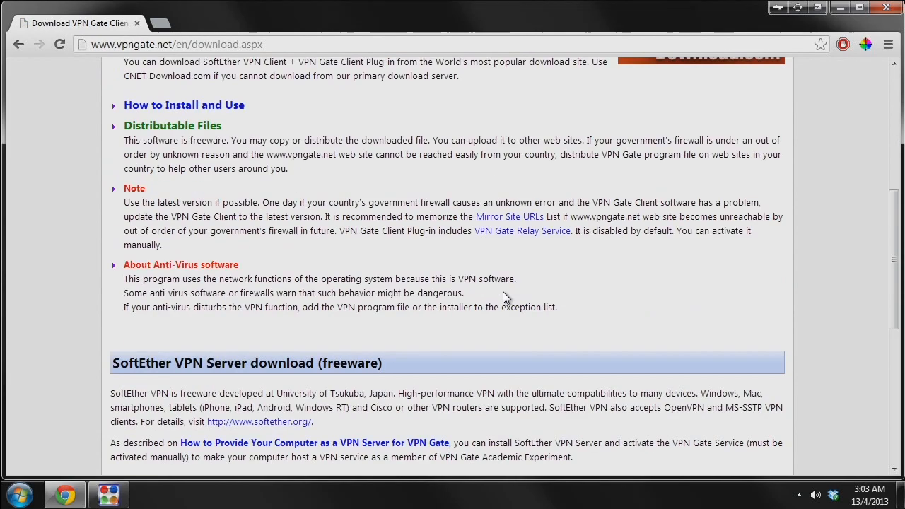
scroll(505, 297, "up", 2)
scroll(506, 297, "down", 6)
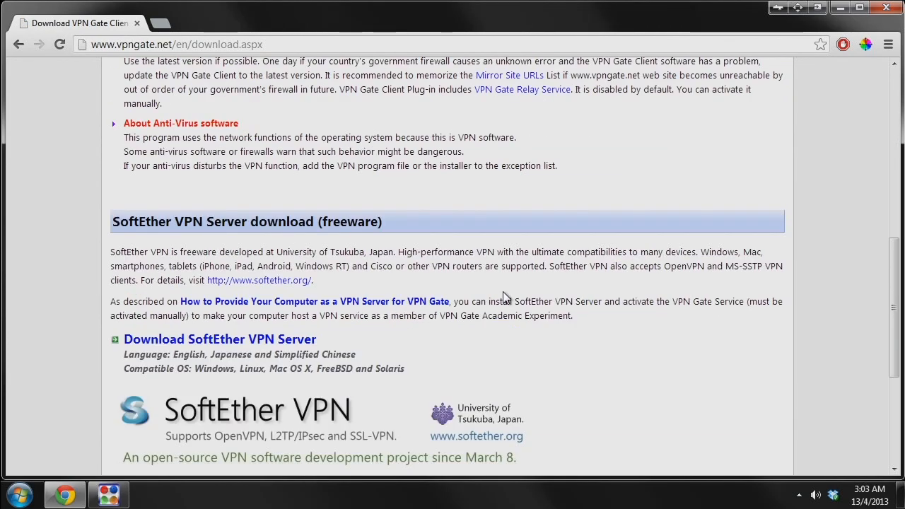
scroll(506, 298, "up", 10)
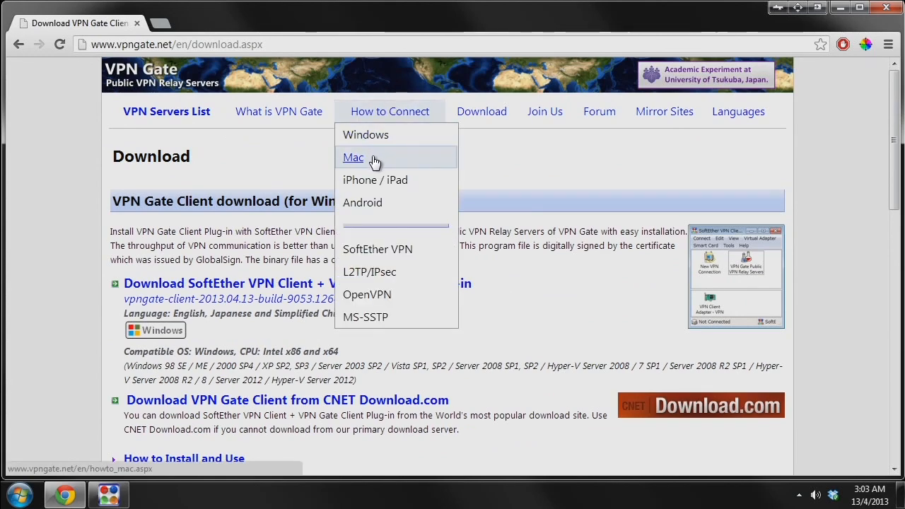
Step: Open the Mac connection guide and compare the characteristics of the L2TP/IPsec and OpenVPN protocols
left_click(376, 157)
scroll(469, 300, "down", 2)
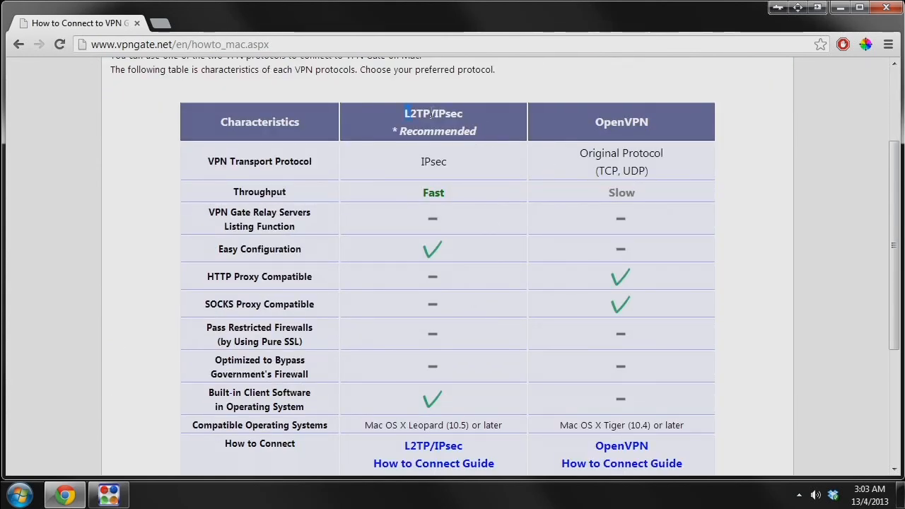
scroll(668, 162, "down", 2)
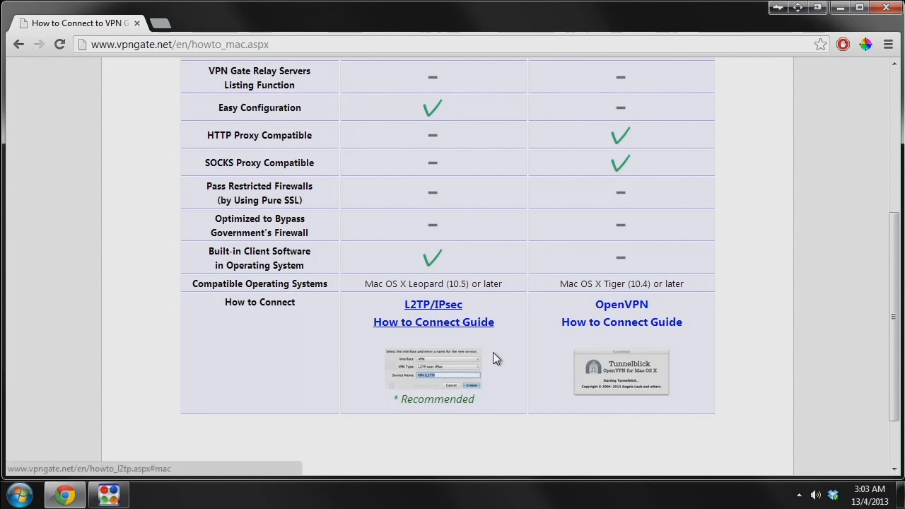
scroll(495, 353, "up", 4)
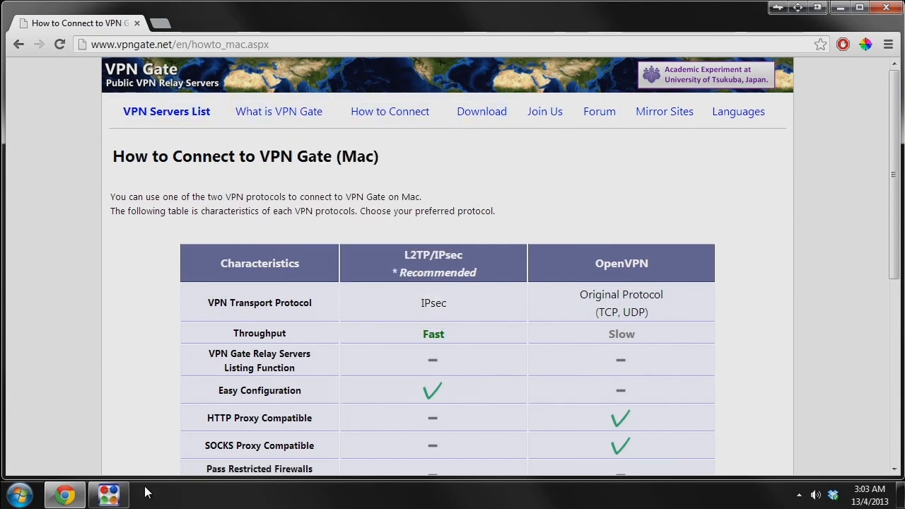
Step: Switch to SoftEther VPN Client Manager, refresh the VPN Gate Public VPN Relay Servers list and close it
left_click(109, 495)
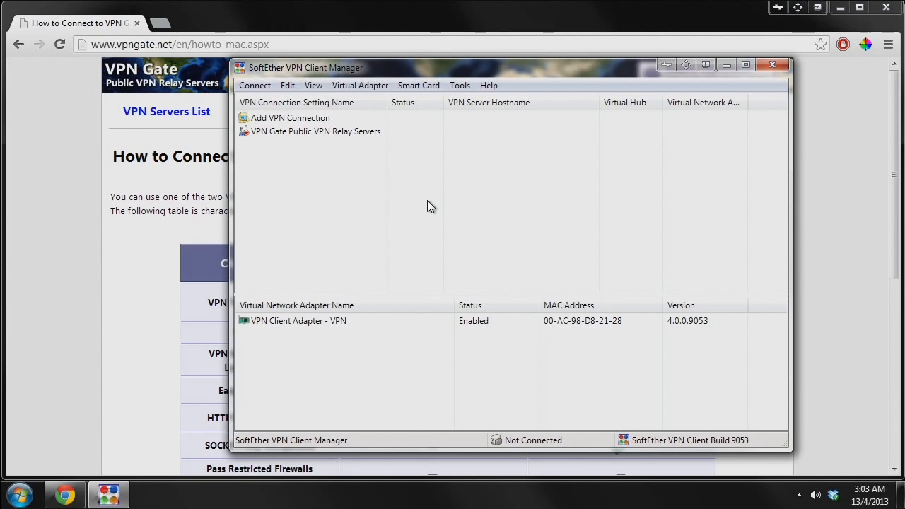
double_click(328, 132)
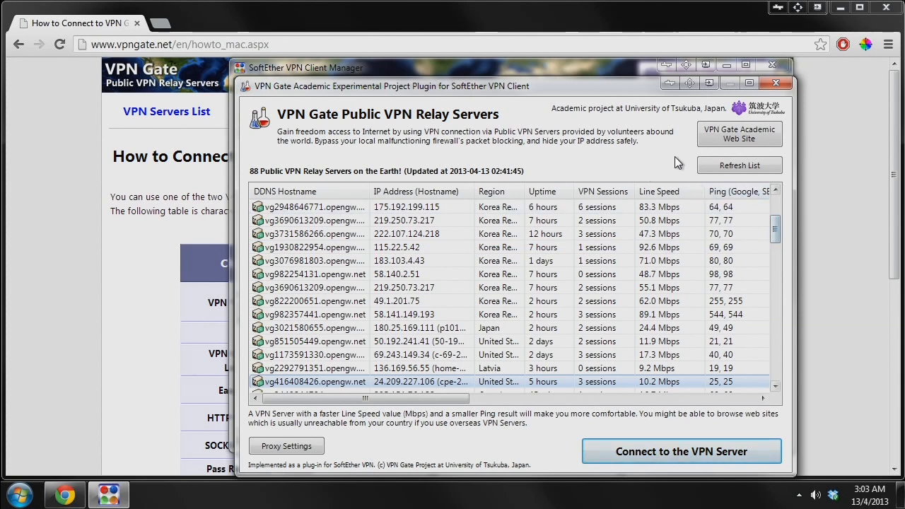
left_click(732, 167)
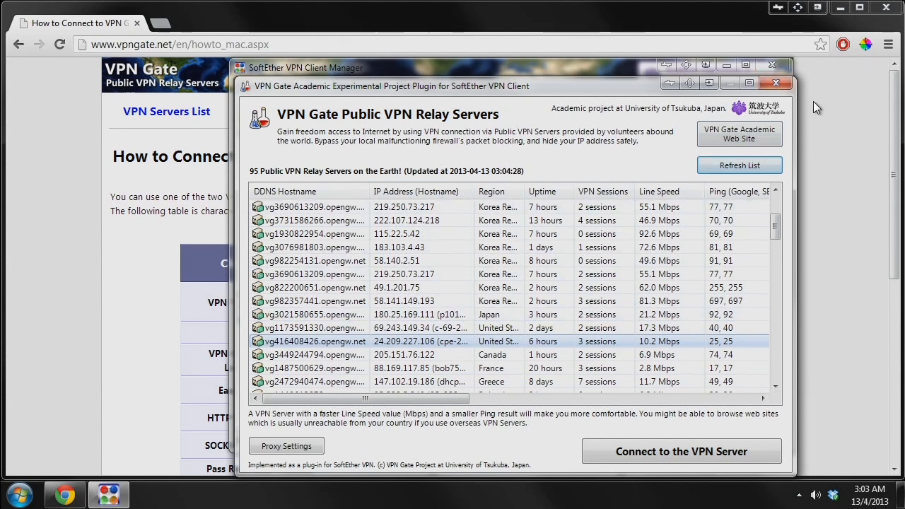
left_click(777, 85)
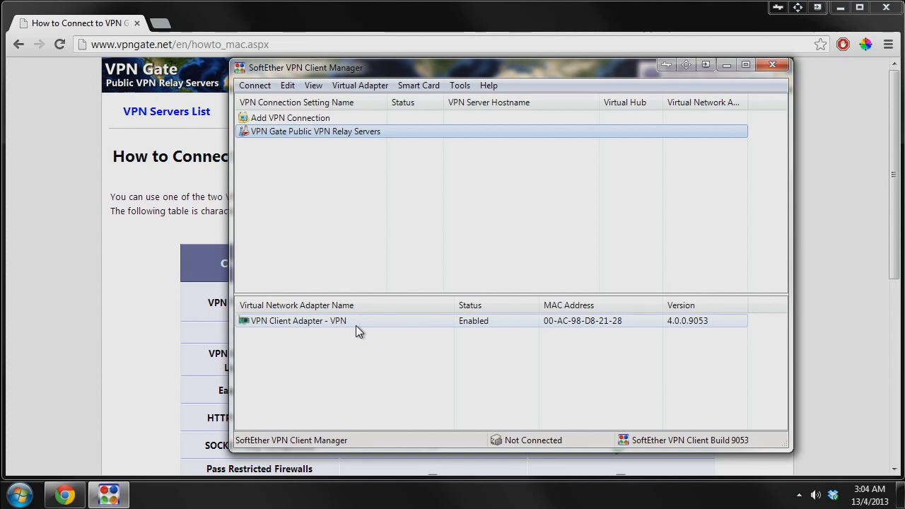
left_click(356, 326)
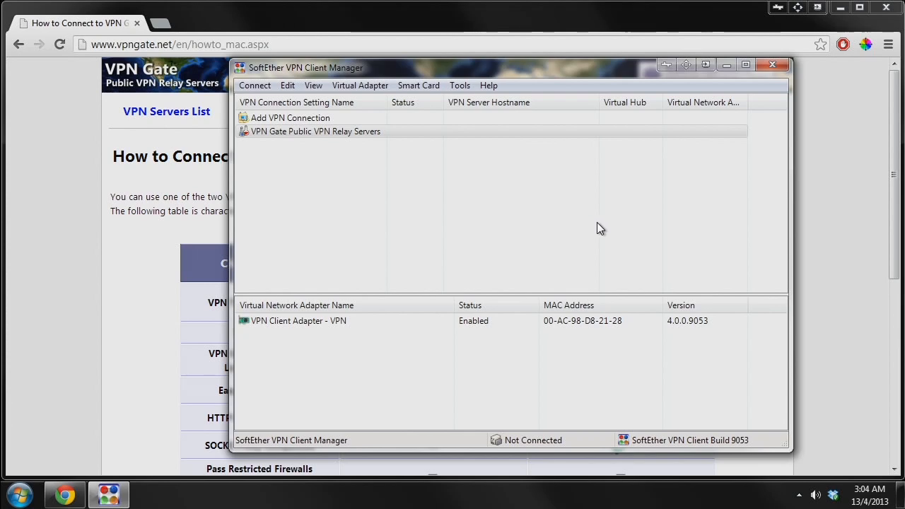
Step: Reopen the VPN Gate Public VPN Relay Servers list and sort it by region in descending order
double_click(301, 132)
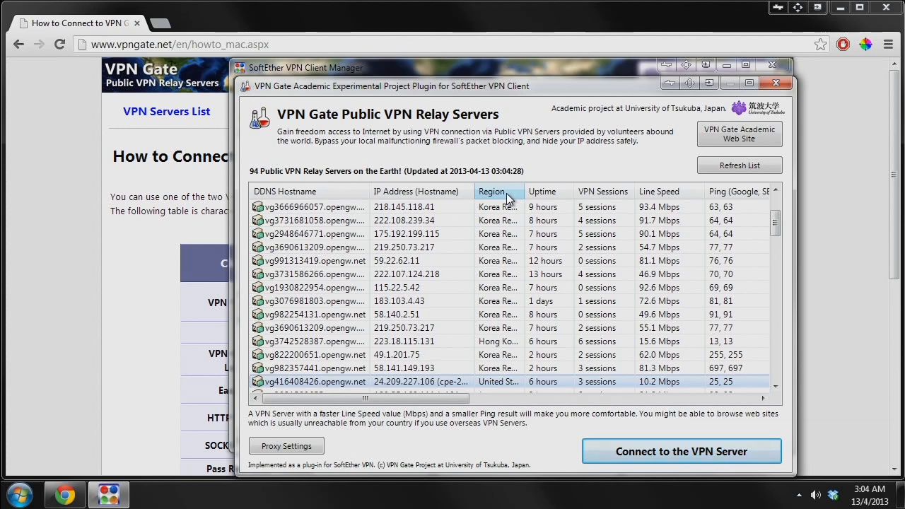
left_click(418, 192)
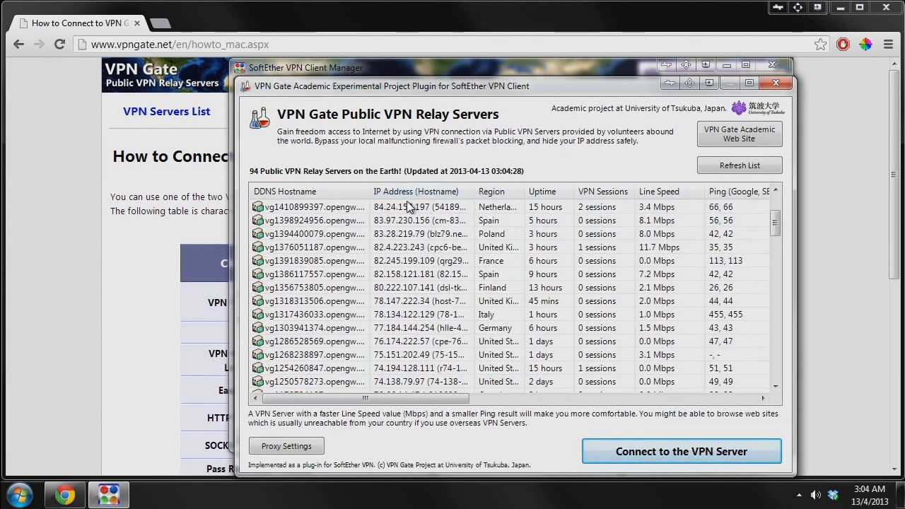
left_click(491, 192)
left_click(499, 191)
left_click(519, 192)
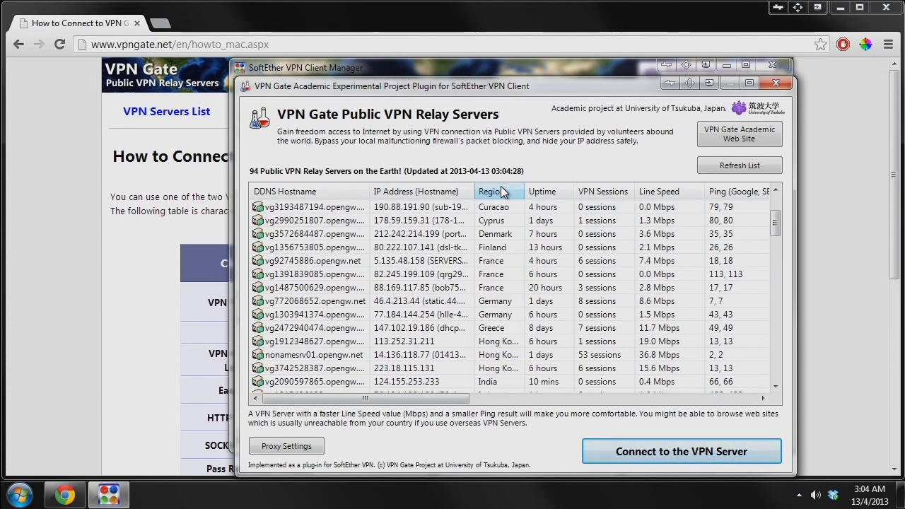
left_click(508, 192)
Step: Compare line speeds across the regions and select the Japanese relay server with a line speed of 247.8 Mbps
left_click(523, 206)
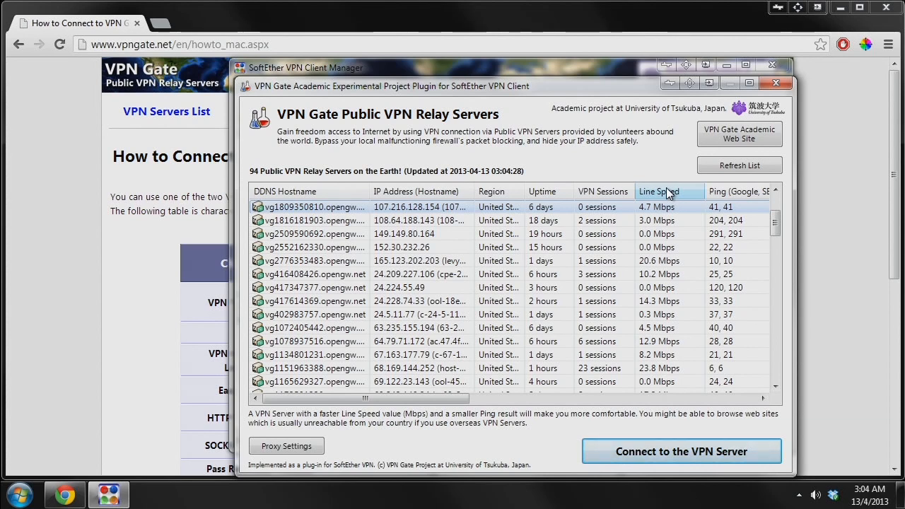
left_click(675, 247)
scroll(672, 282, "down", 1)
scroll(679, 311, "up", 3)
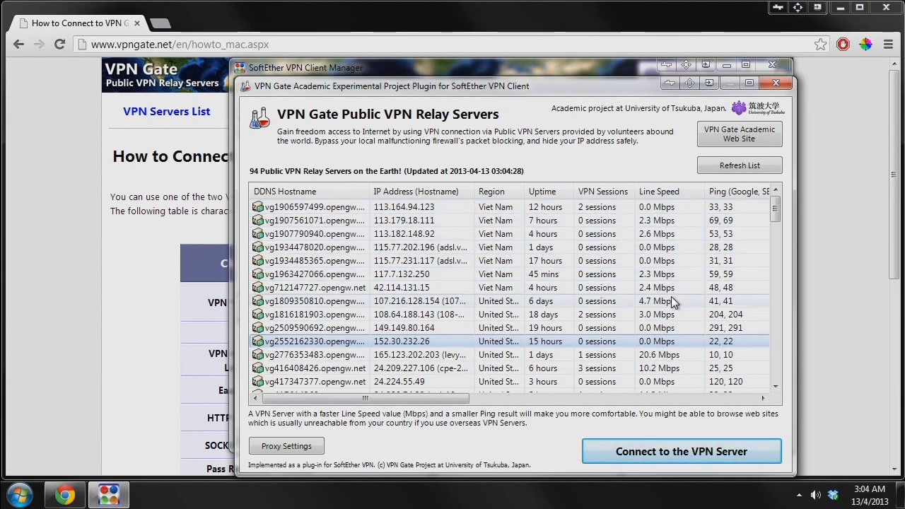
left_click(673, 216)
left_click_drag(774, 204, 777, 322)
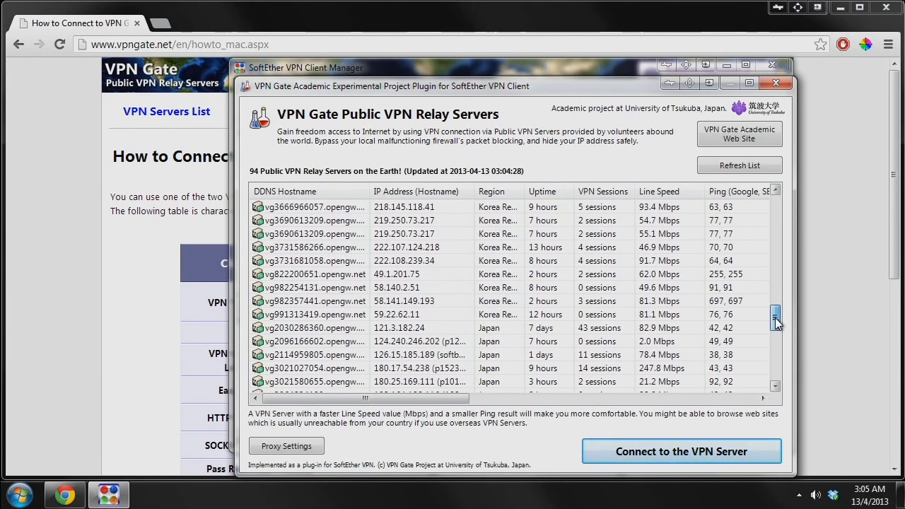
left_click(676, 274)
left_click(676, 259)
scroll(686, 331, "down", 2)
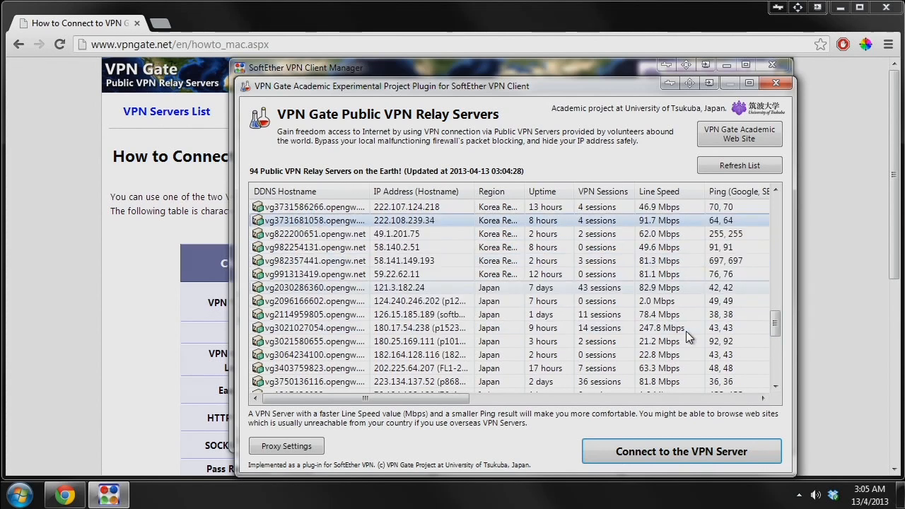
left_click(660, 289)
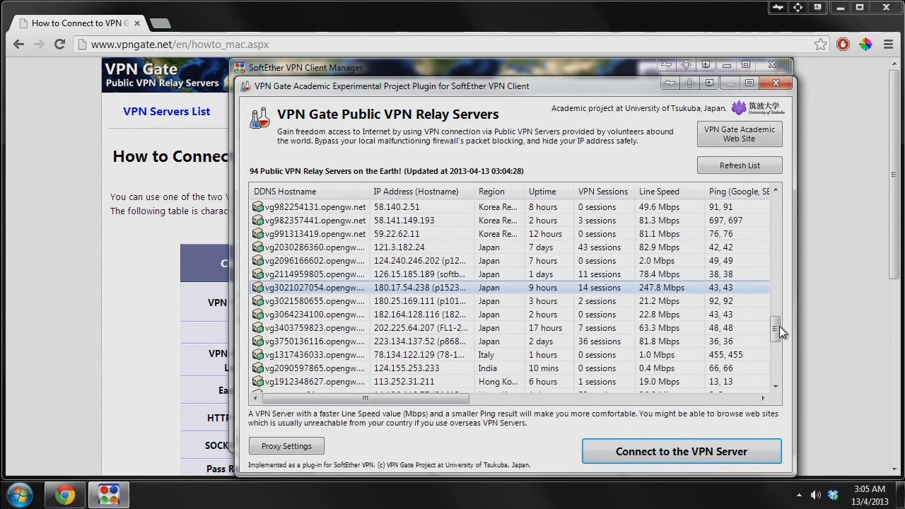
Step: Compare the sessions, line speeds and pings of the United States relay servers in the public relay list
left_click_drag(412, 401, 667, 386)
left_click_drag(625, 406, 367, 388)
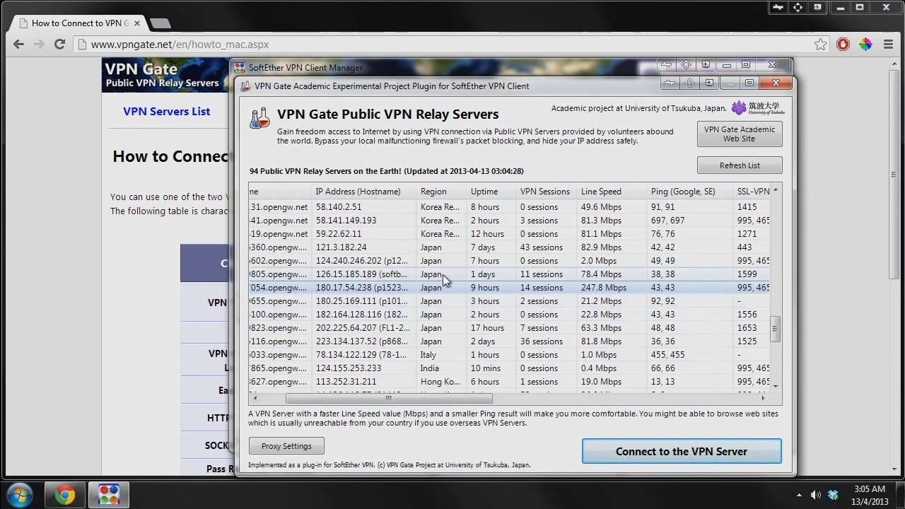
left_click_drag(775, 329, 756, 229)
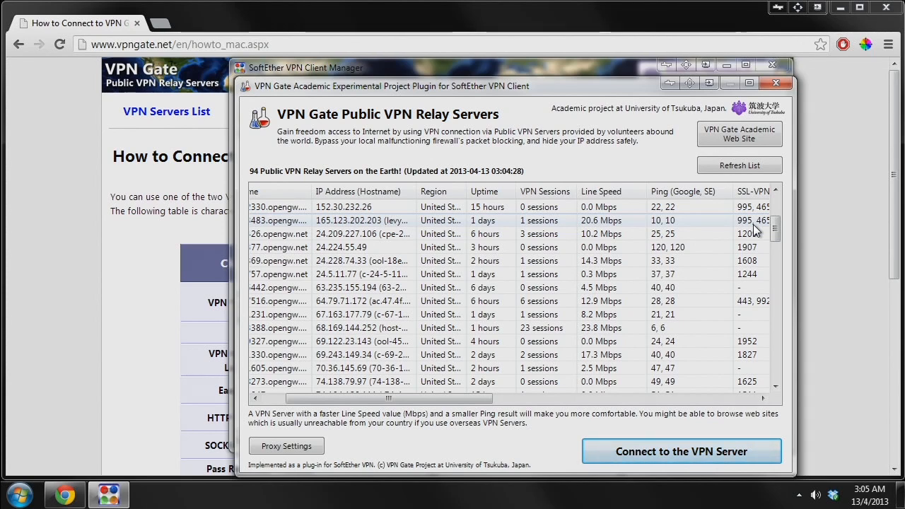
left_click_drag(775, 230, 769, 196)
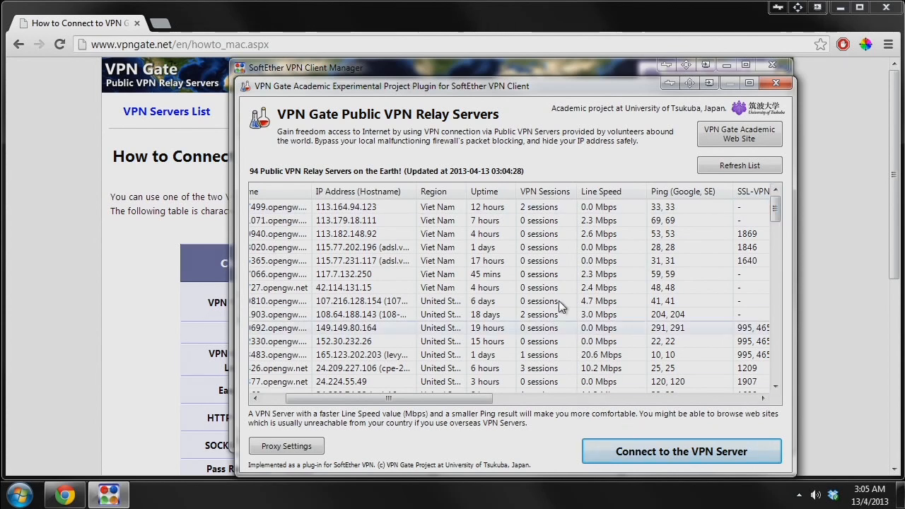
left_click(554, 356)
scroll(647, 313, "down", 4)
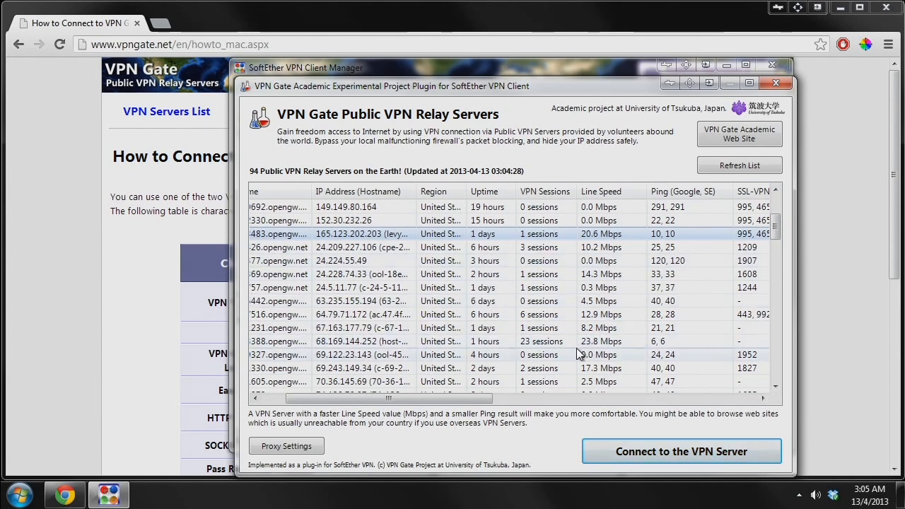
left_click(609, 344)
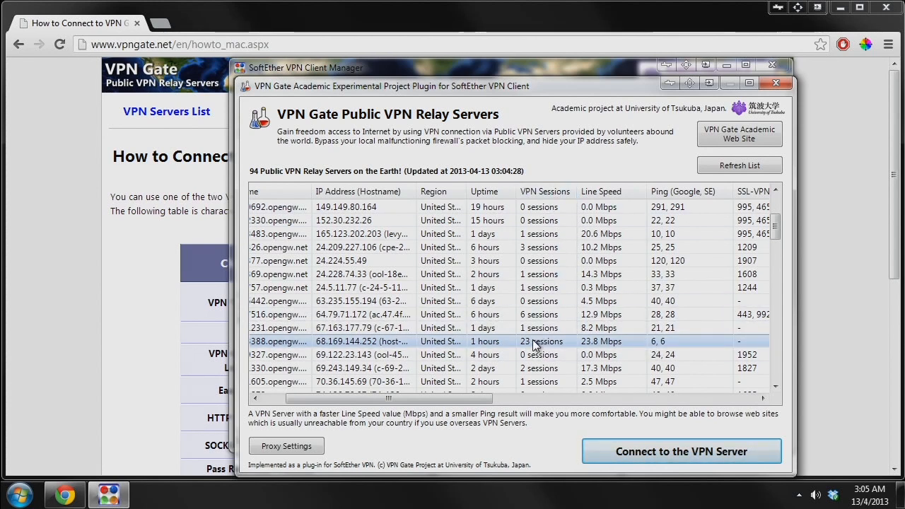
scroll(552, 342, "down", 1)
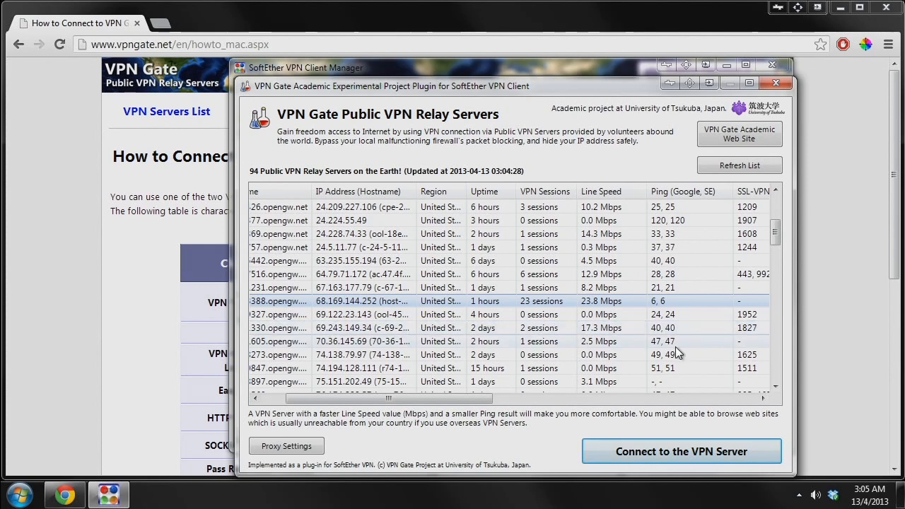
scroll(675, 348, "down", 4)
scroll(676, 350, "down", 3)
scroll(672, 355, "up", 6)
scroll(669, 347, "up", 2)
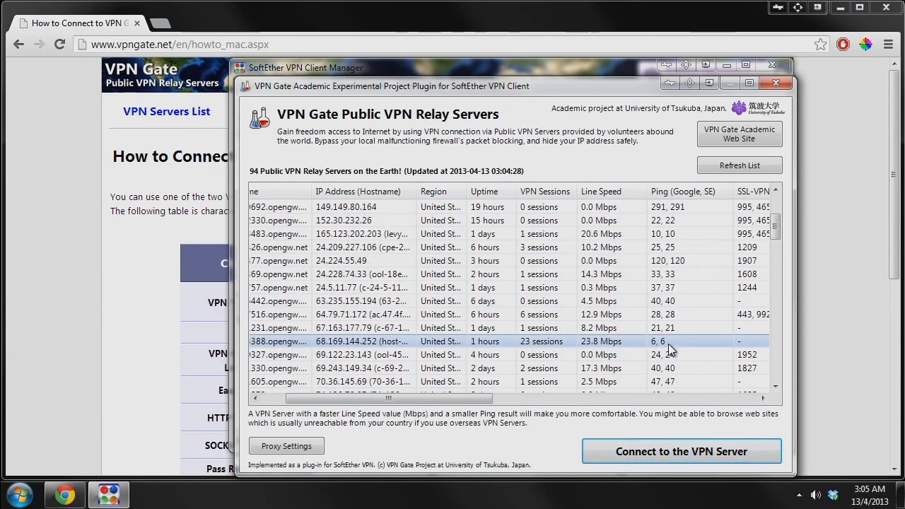
Step: Connect to the United States relay server 165.123.202.203, agreeing to the caution notice and using the TCP protocol
left_click(619, 234)
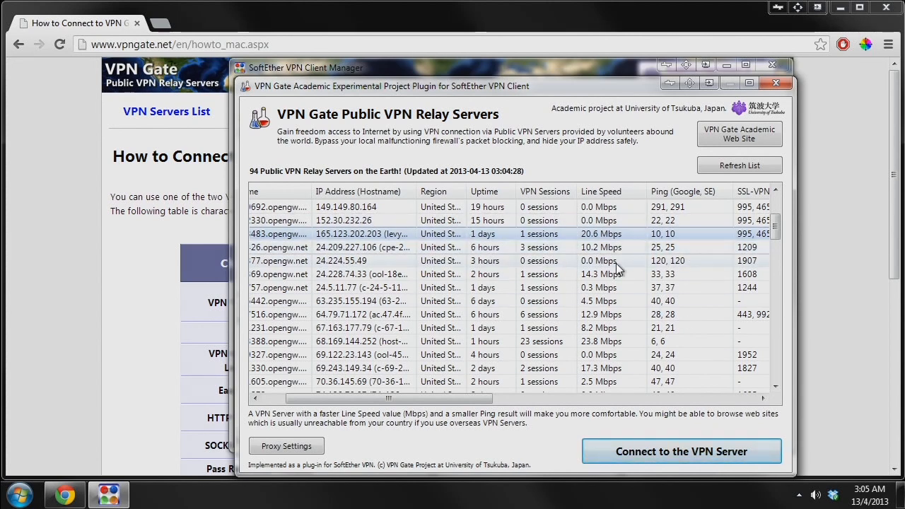
left_click(731, 453)
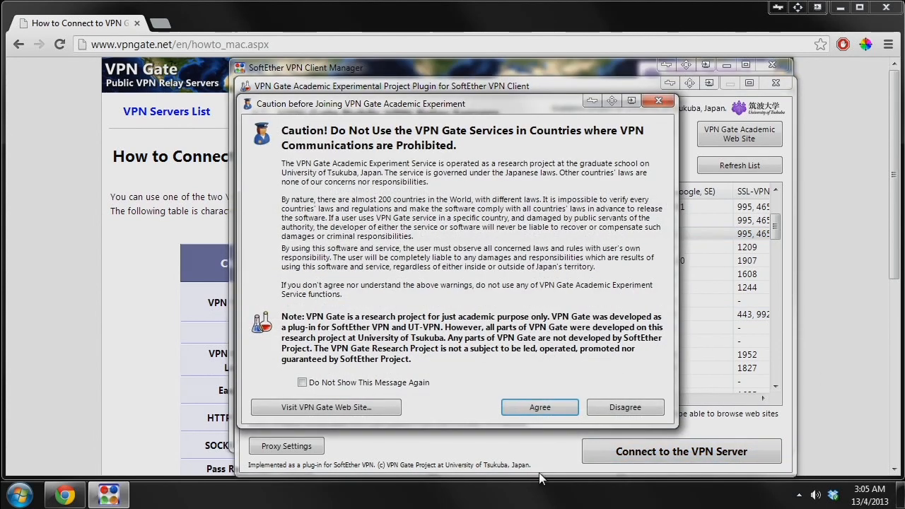
left_click(513, 409)
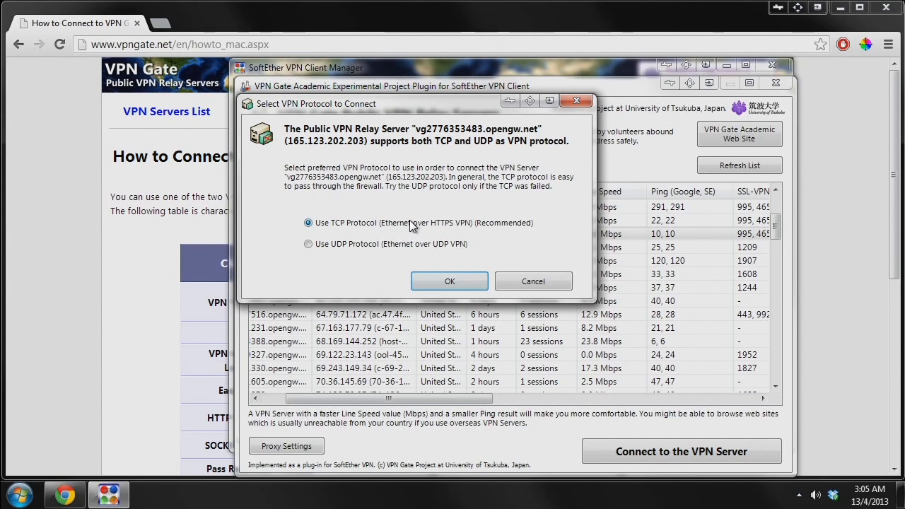
left_click(469, 281)
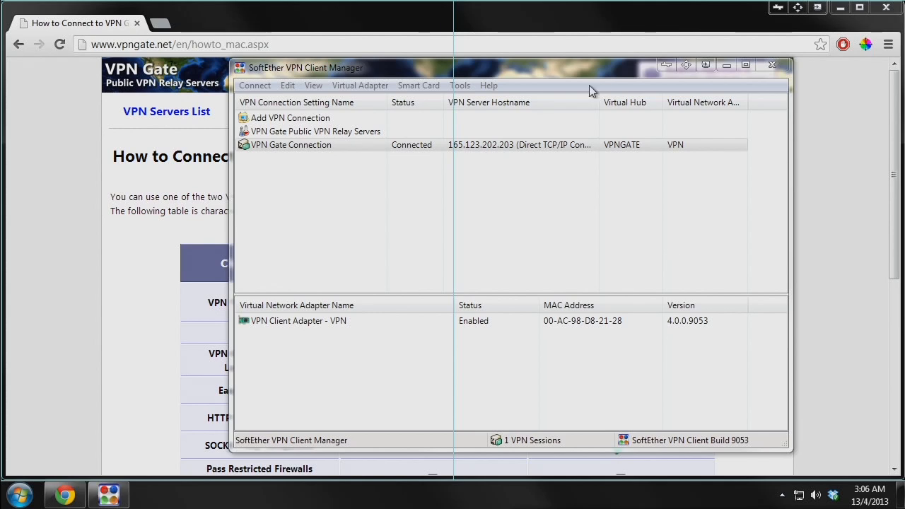
Step: Set the location of the new VPN network to Public network and close the confirmation
left_click(545, 144)
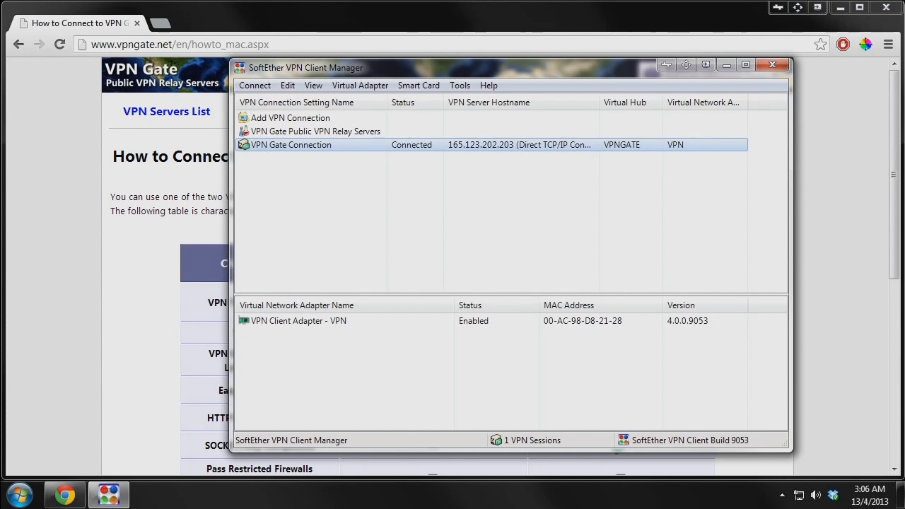
left_click_drag(703, 508, 350, 72)
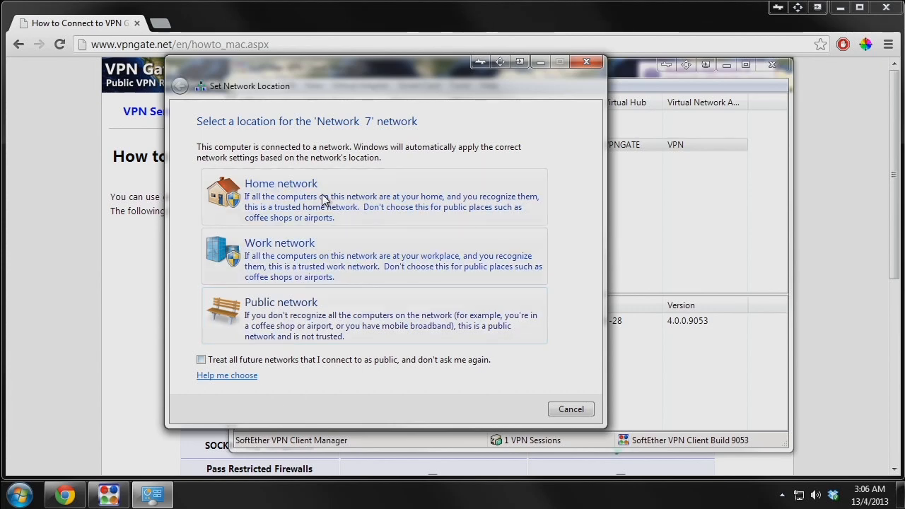
left_click(287, 310)
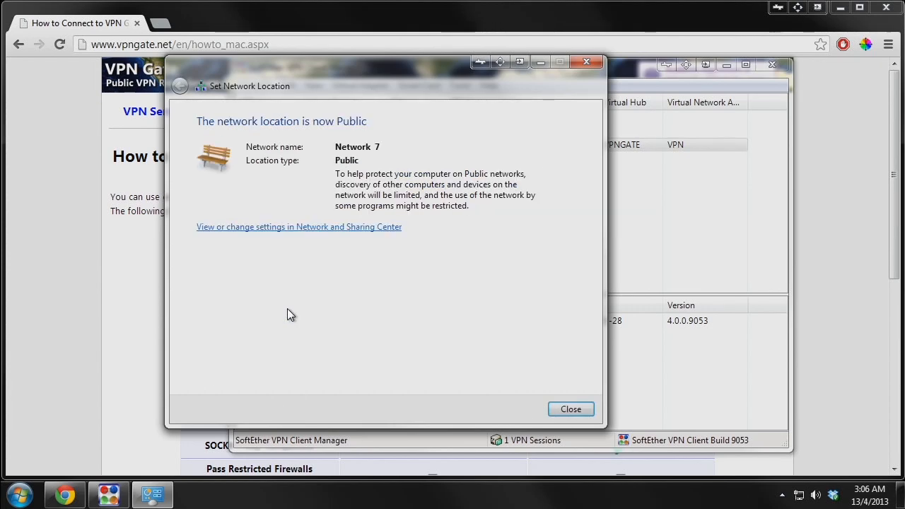
left_click(575, 411)
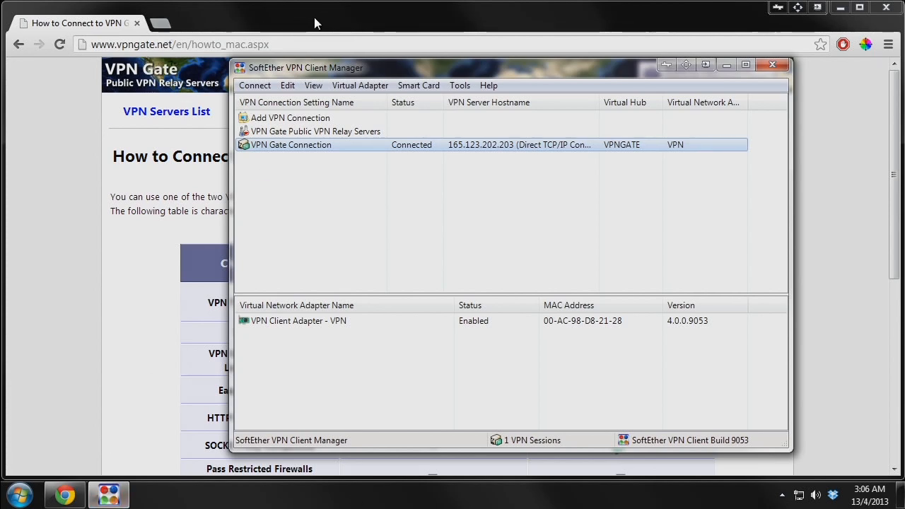
Step: Switch to Chrome and search for "what is my ip" in a new tab
left_click(166, 25)
left_click(168, 26)
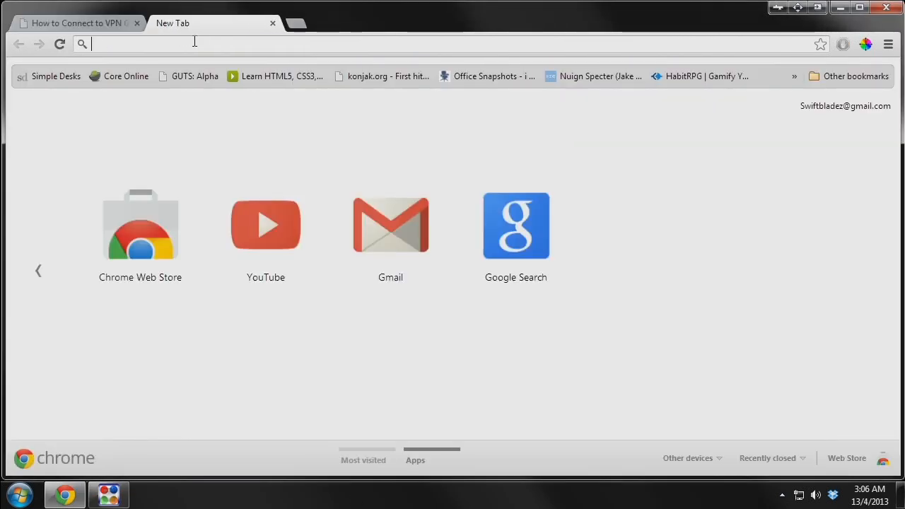
type("what is my ip")
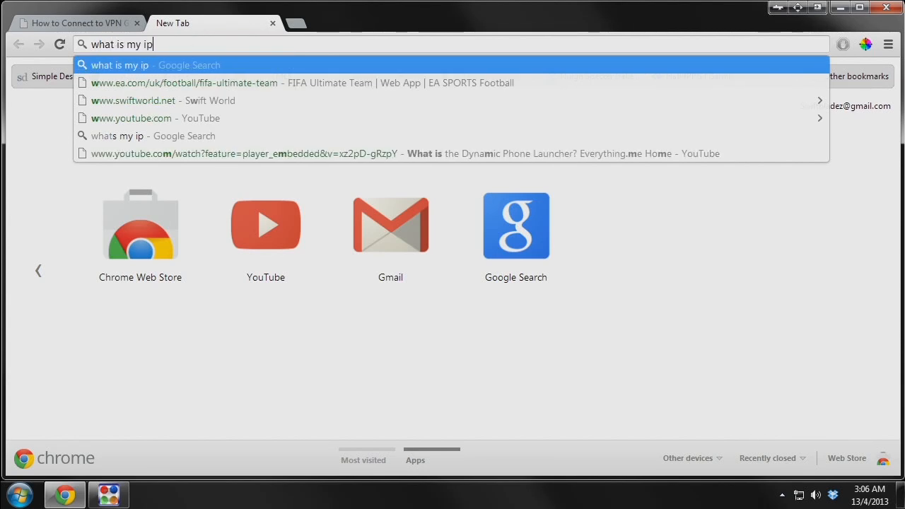
key("Return")
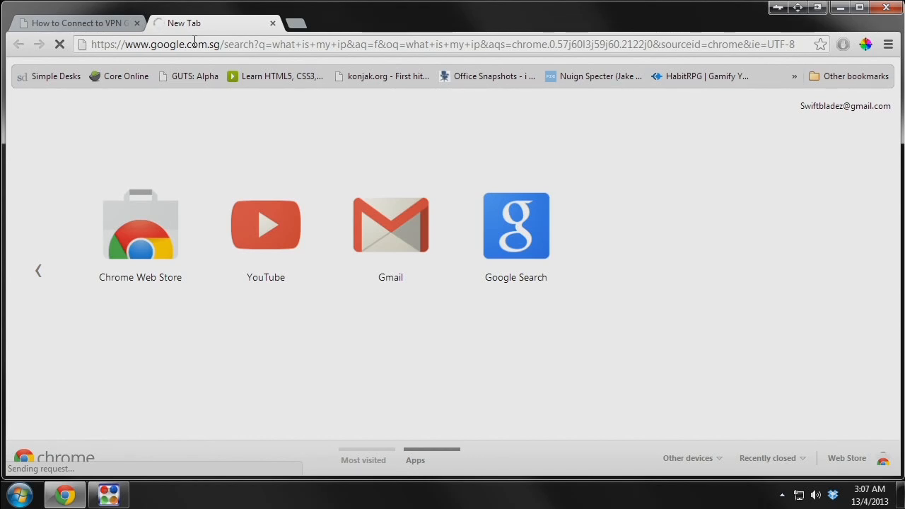
left_click(300, 27)
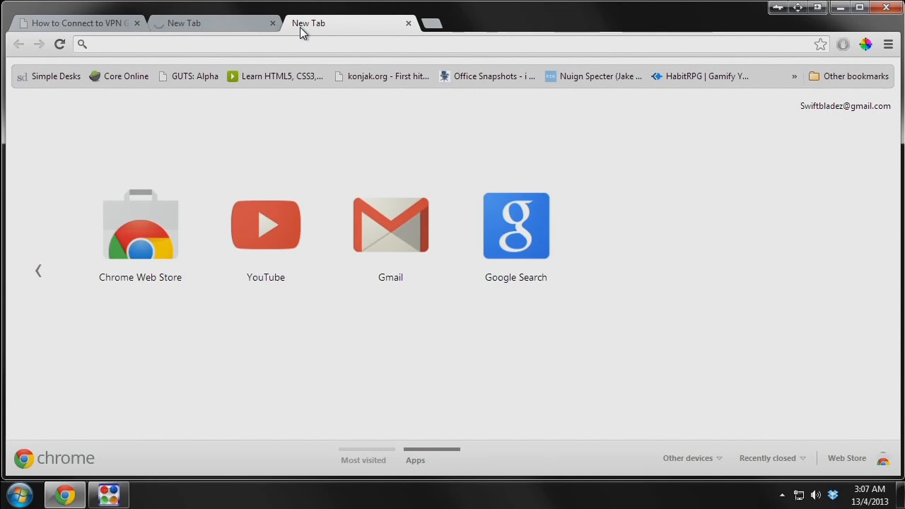
type("goog")
key("Return")
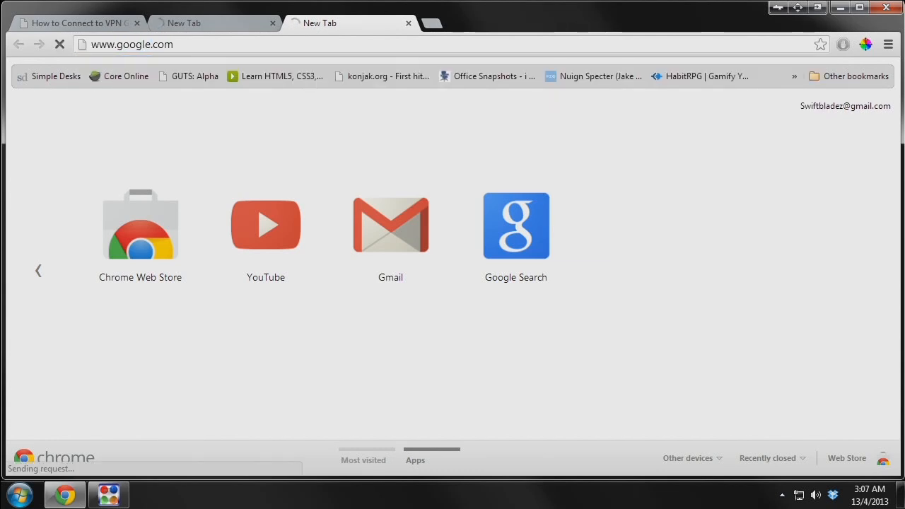
left_click(202, 24)
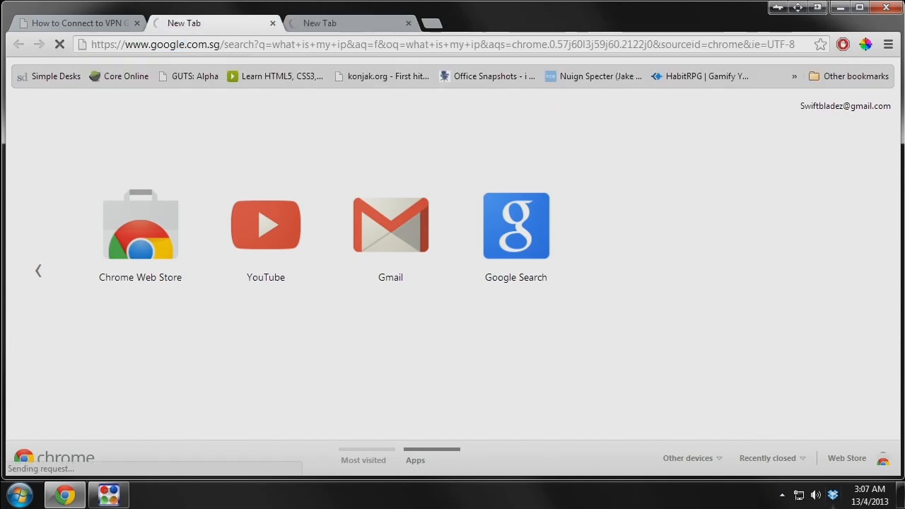
Step: Switch to SoftEther VPN Client Manager, view the session status of VPN Gate Connection and close it
left_click(108, 495)
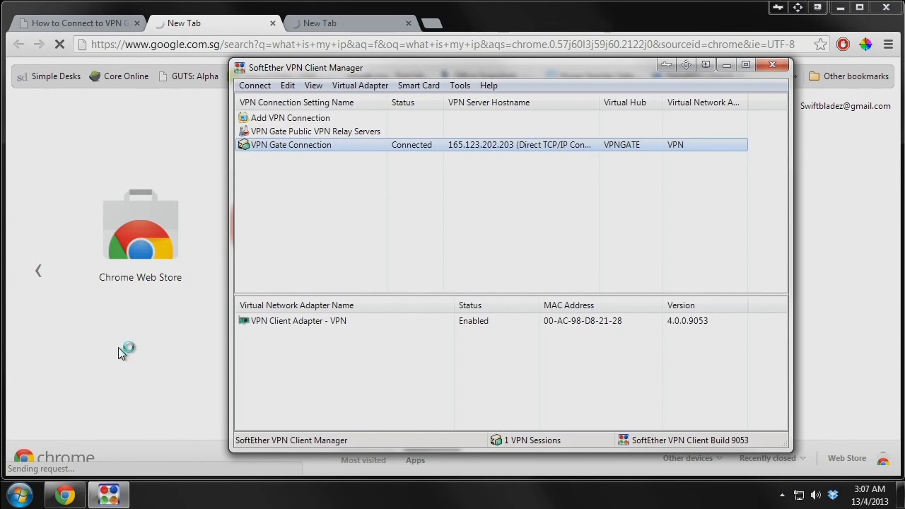
double_click(579, 144)
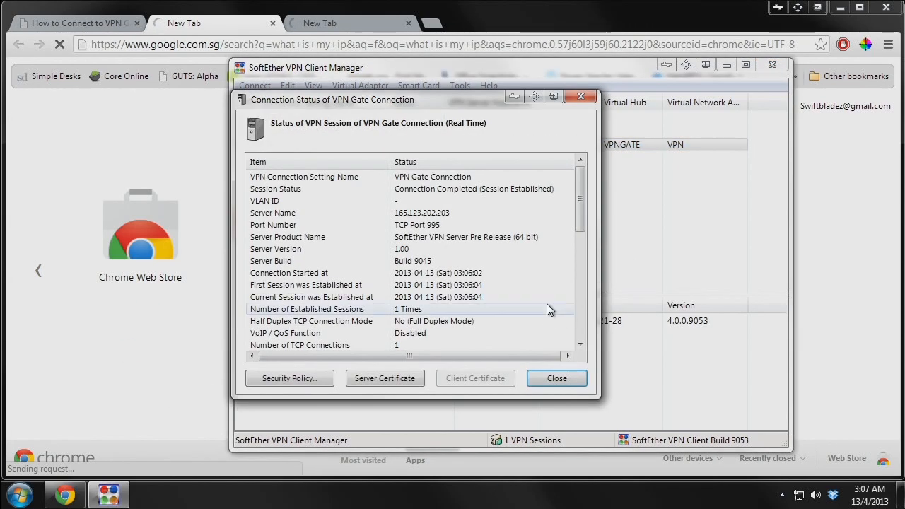
left_click(557, 379)
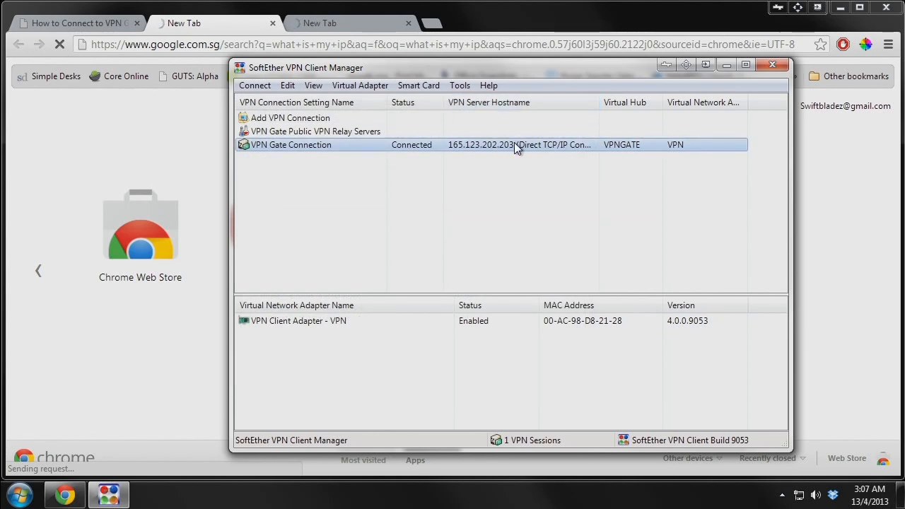
Step: Disconnect the VPN Gate Connection from the United States relay server
right_click(514, 142)
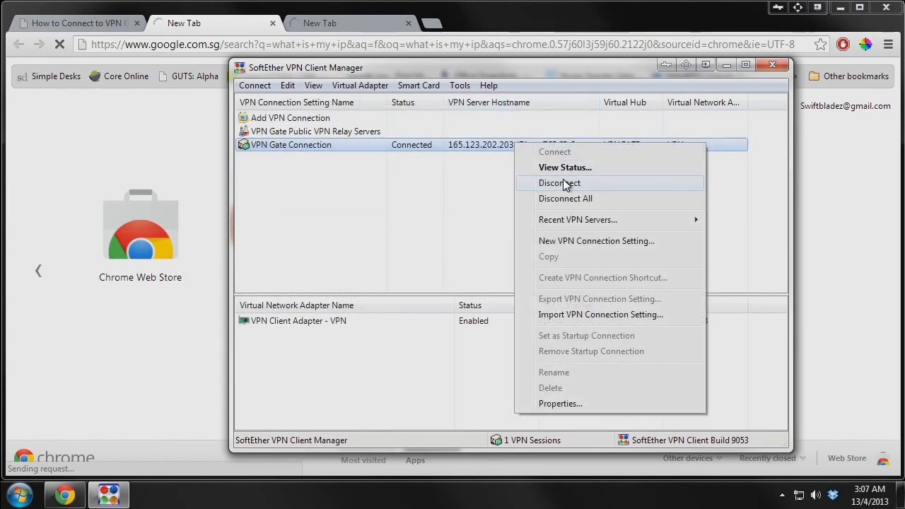
left_click(564, 184)
right_click(391, 142)
left_click(319, 147)
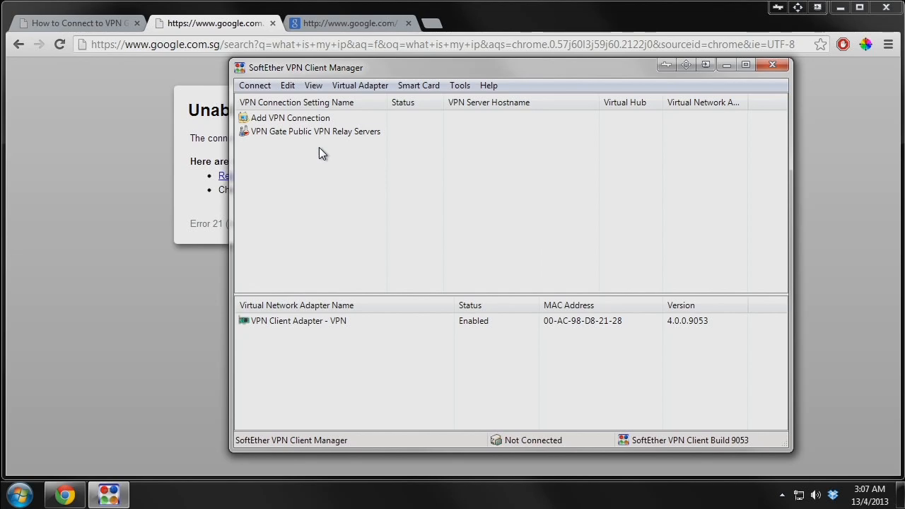
Step: Reopen the VPN Gate Public VPN Relay Servers list and sort it by line speed in descending order
right_click(327, 132)
left_click(330, 141)
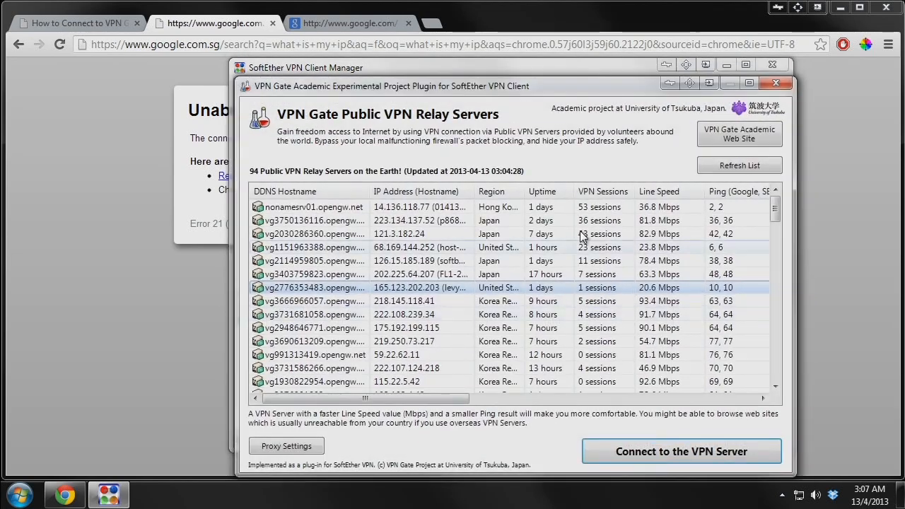
left_click(653, 196)
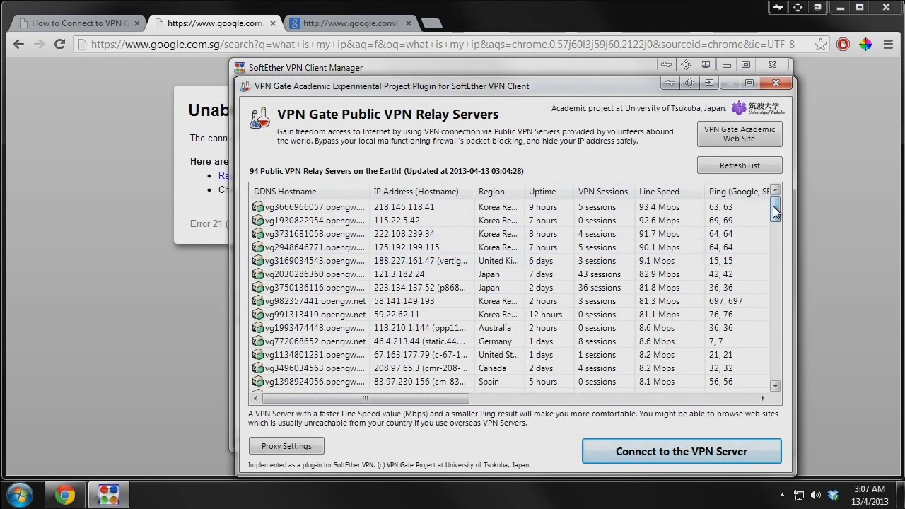
Step: Connect to the Japanese relay server 180.17.54.238 with 247.8 Mbps, agreeing to the caution notice and using the TCP protocol
left_click_drag(776, 211, 784, 273)
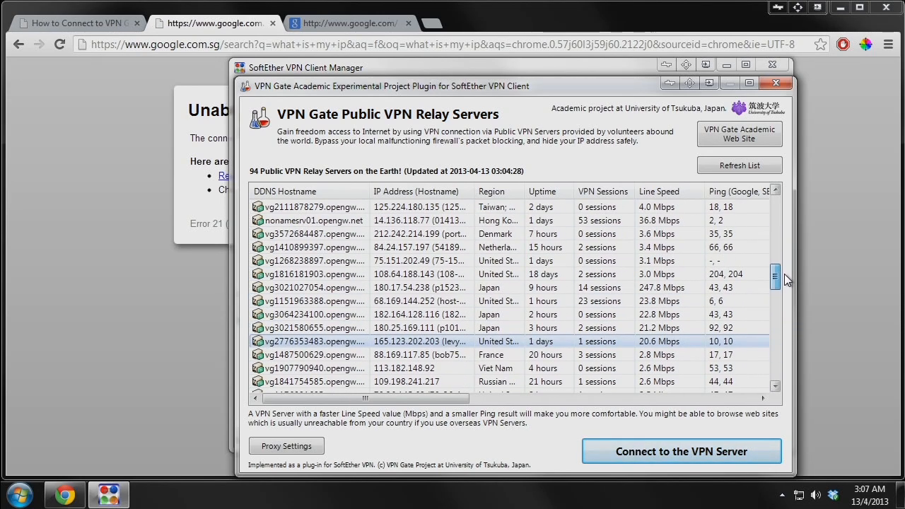
left_click(640, 293)
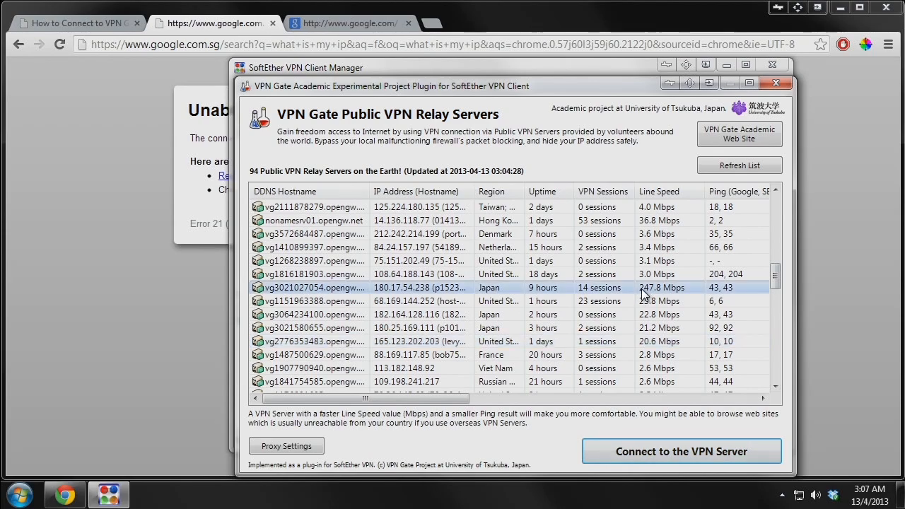
left_click(672, 445)
left_click(523, 404)
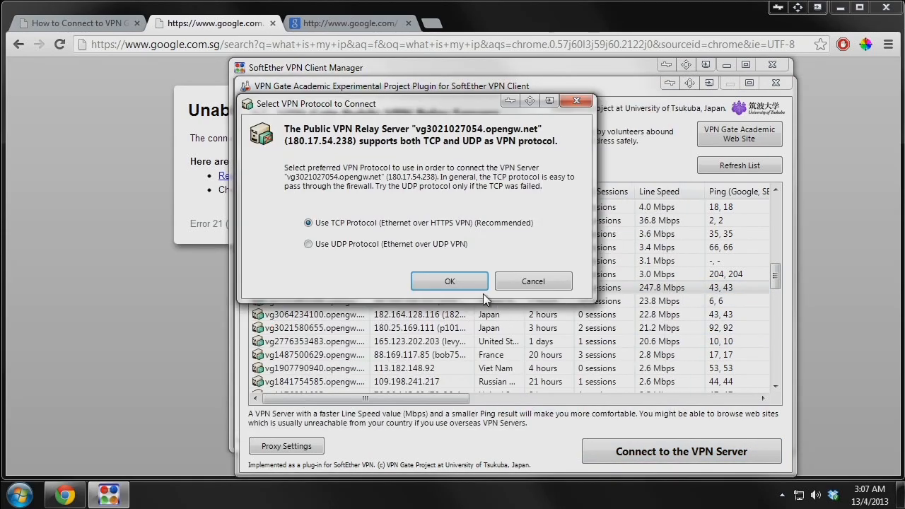
left_click(470, 280)
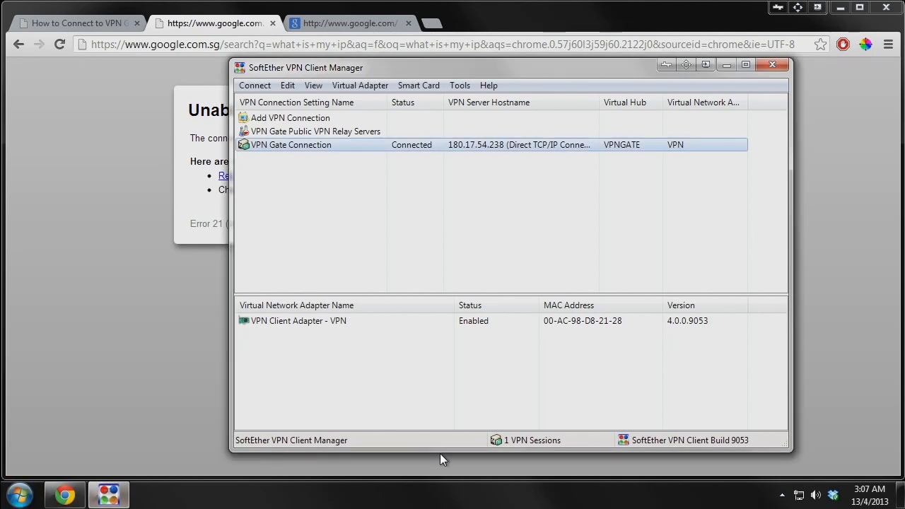
Step: Switch to Chrome, reload the "what is my ip" search and check the reported public IP address
left_click(101, 247)
left_click(257, 44)
key("Return")
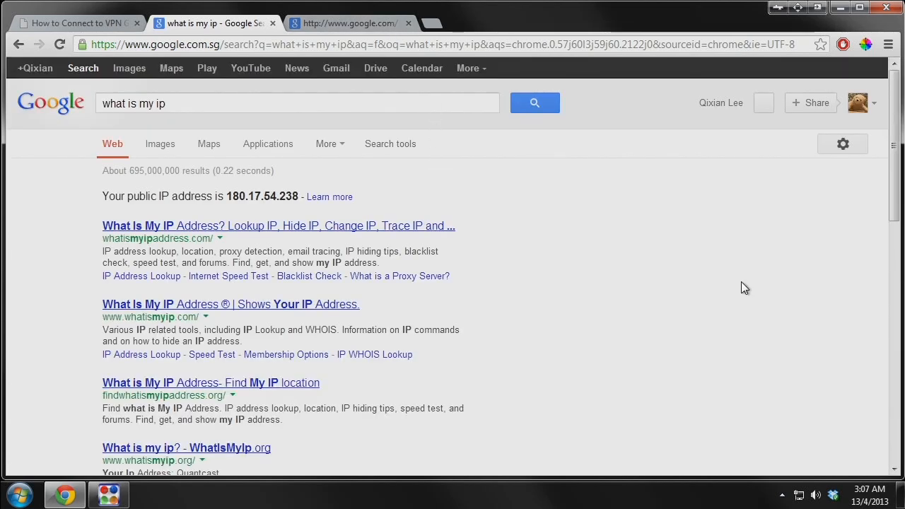
left_click_drag(103, 196, 299, 197)
left_click(273, 204)
key("F5")
Step: Load speedtest.net in the tab with the failed Google page and run a speed test against the Nagoya server
left_click(379, 23)
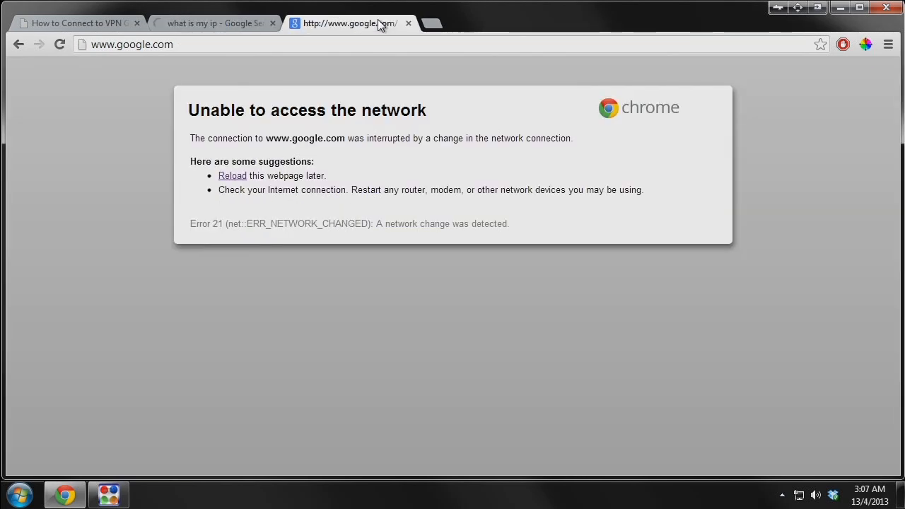
left_click(373, 47)
type("speedtest.net")
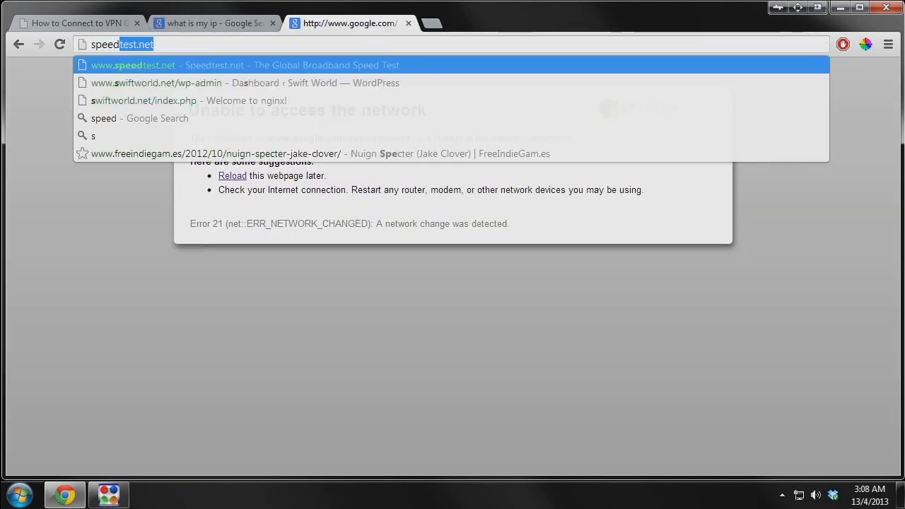
key("Return")
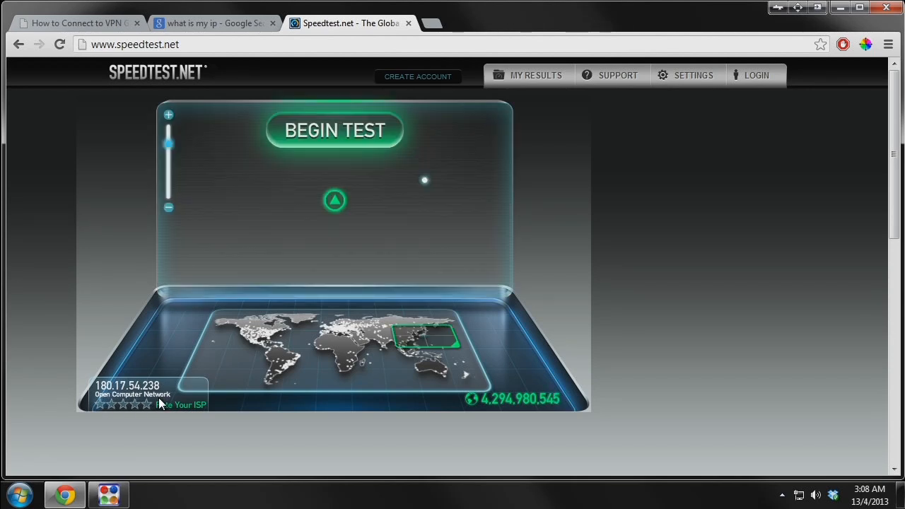
mouse_move(178, 394)
mouse_move(333, 207)
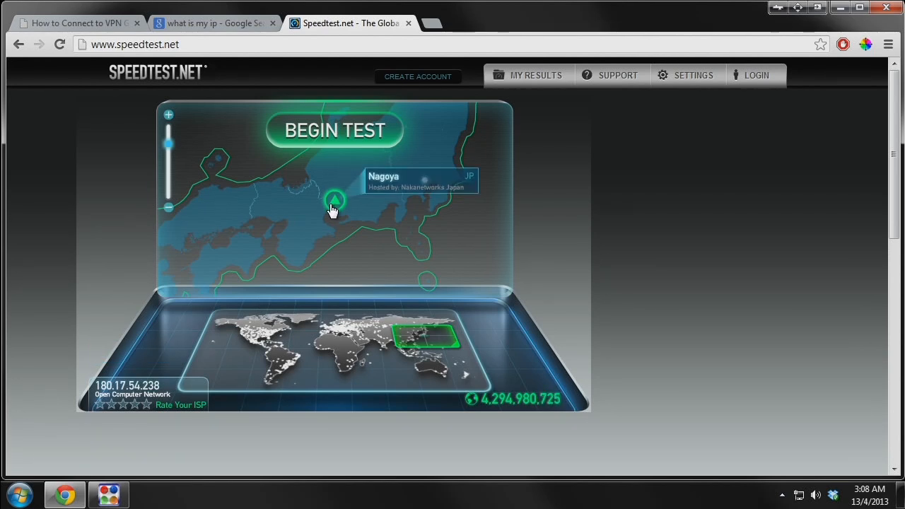
left_click(347, 132)
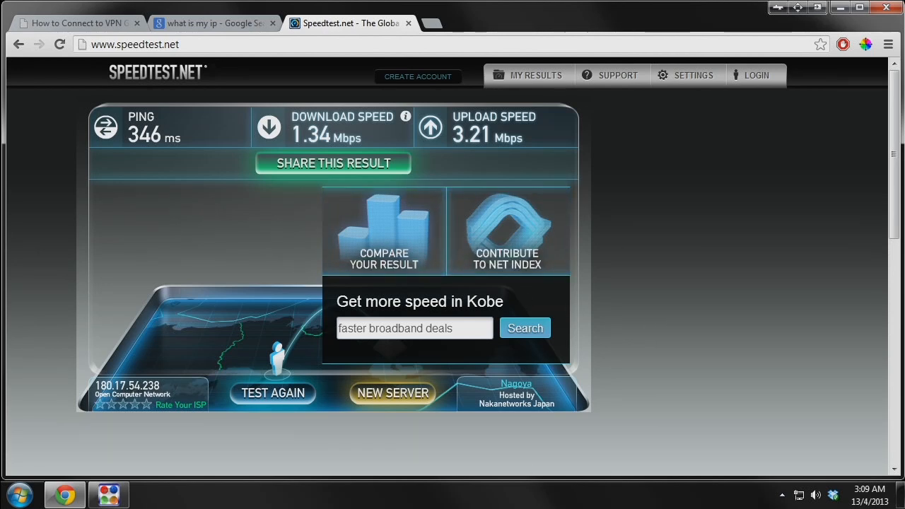
Step: Switch to SoftEther VPN Client Manager and disconnect the VPN Gate Connection from the Japanese relay server
key("alt+Tab")
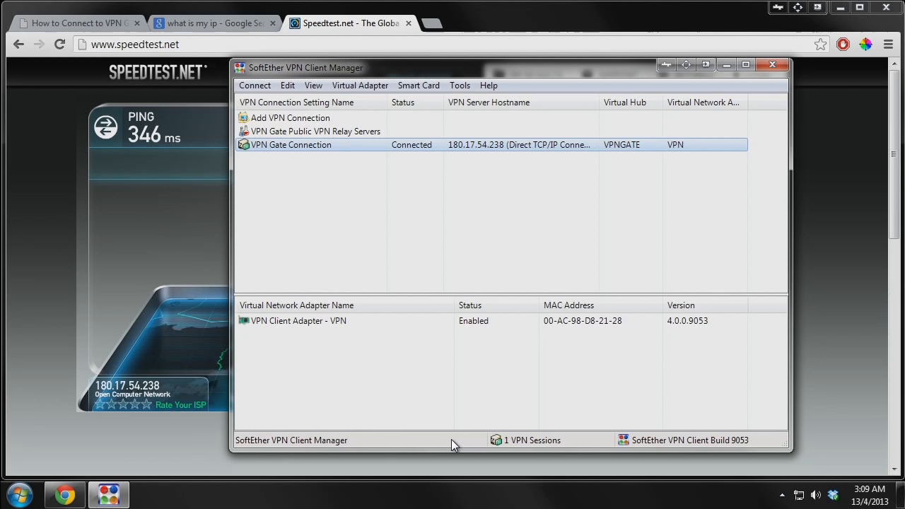
right_click(363, 149)
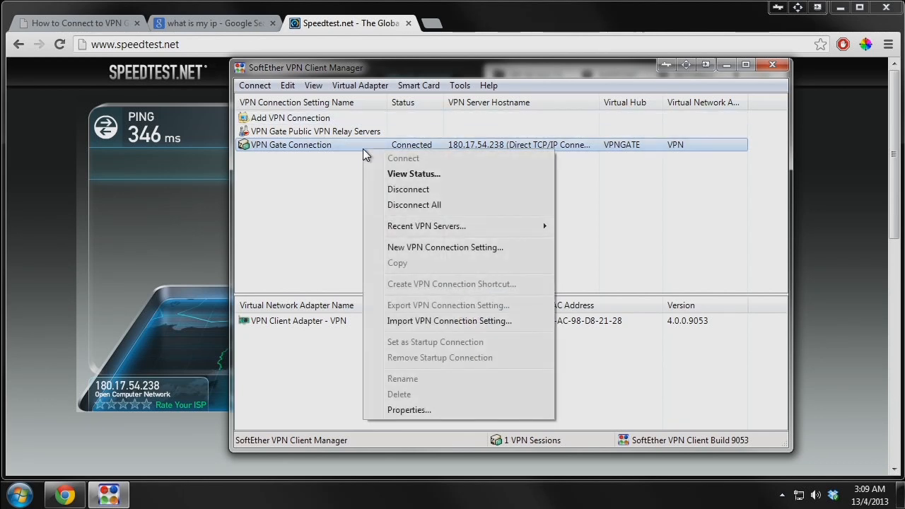
left_click(428, 188)
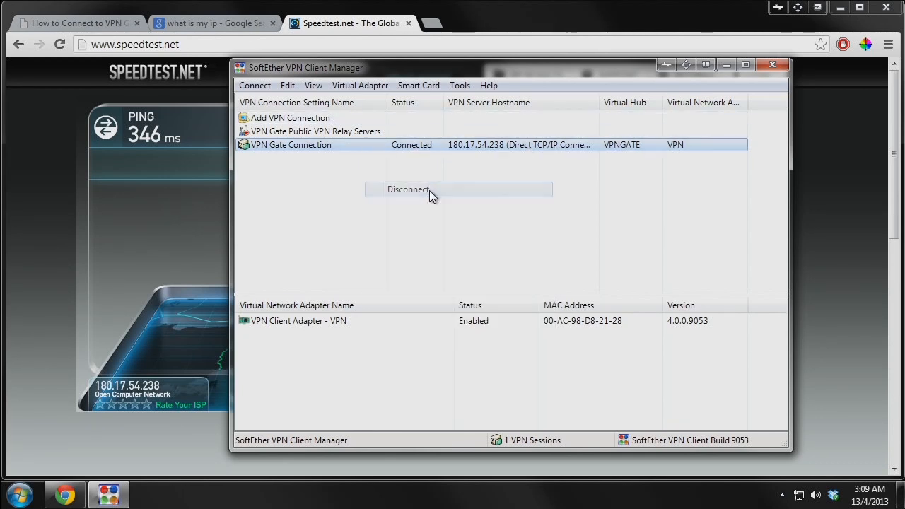
Step: Return to Chrome and repeat the Nagoya speed test without the VPN connection
left_click(43, 271)
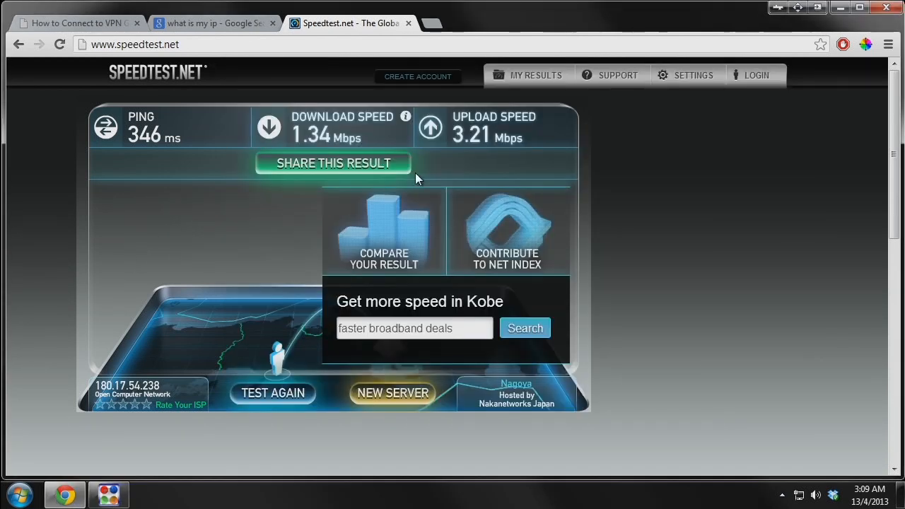
left_click(297, 394)
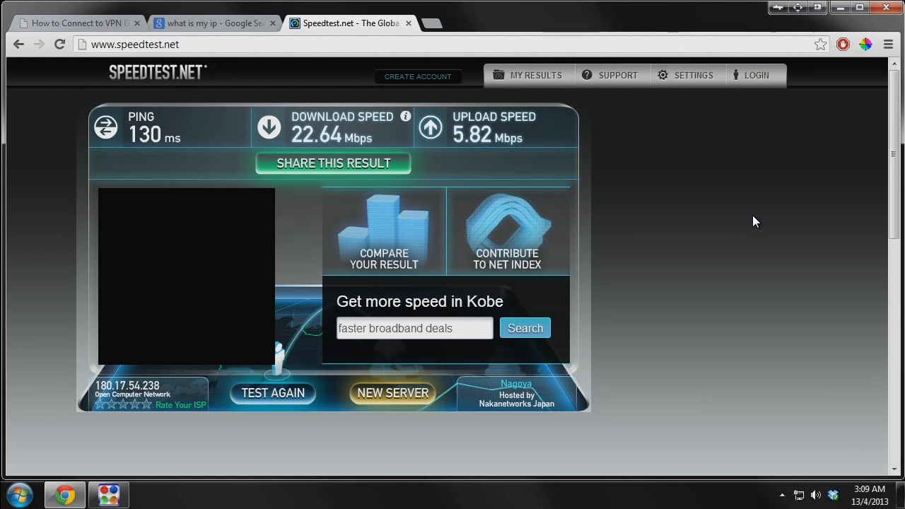
left_click(426, 48)
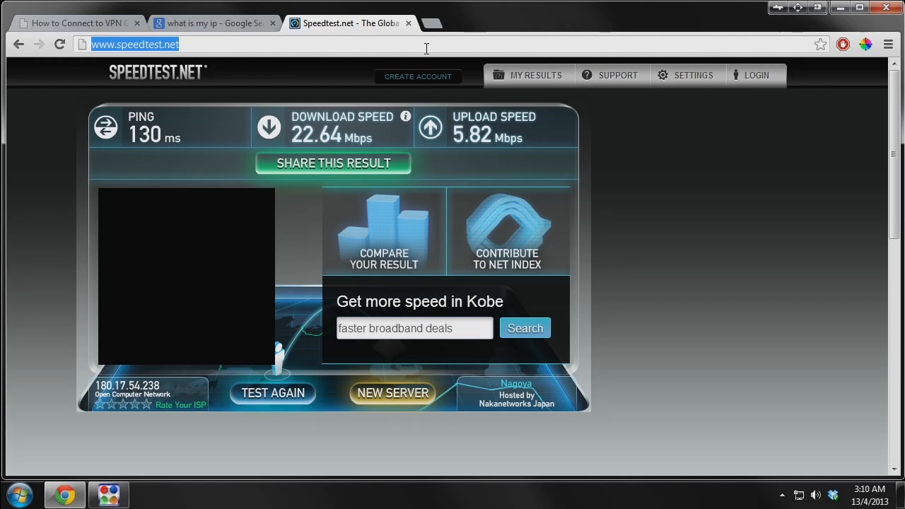
triple_click(440, 47)
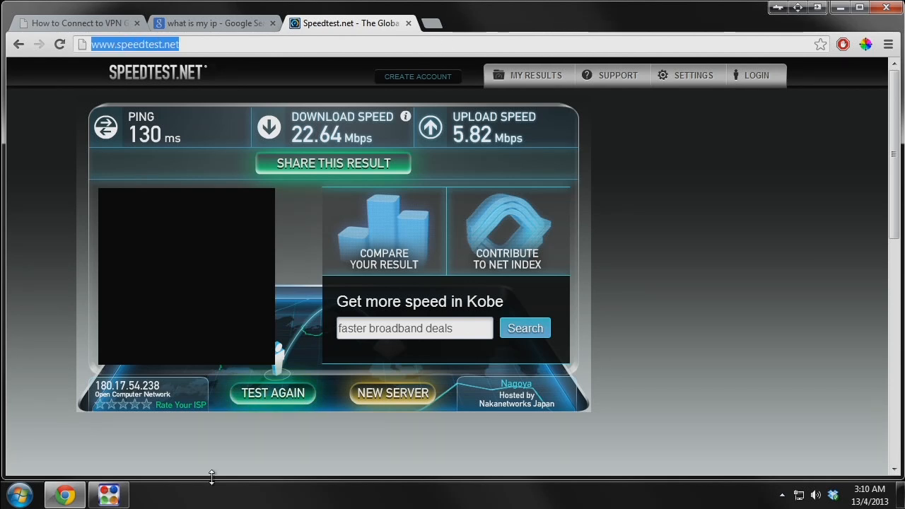
Step: Switch to SoftEther VPN Client Manager, reopen the VPN Gate Public VPN Relay Servers list and sort it by line speed in descending order
left_click(109, 495)
right_click(344, 135)
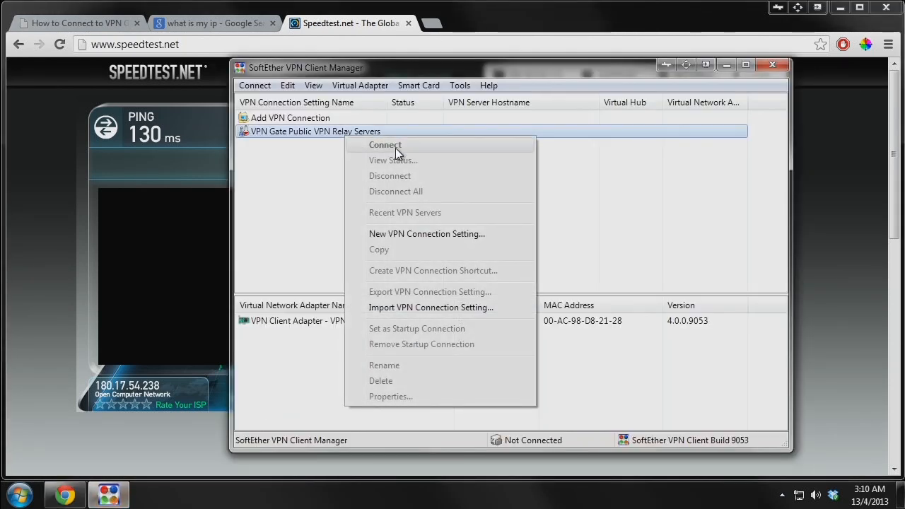
double_click(307, 132)
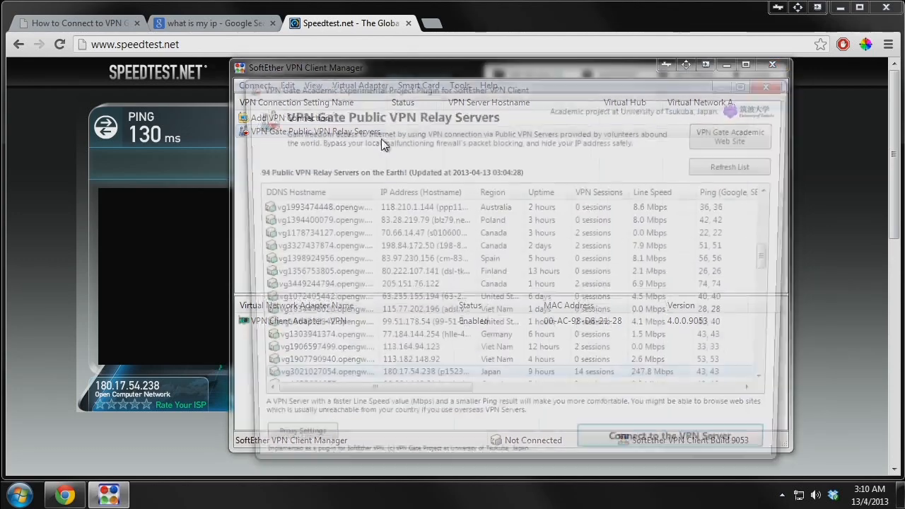
left_click(502, 191)
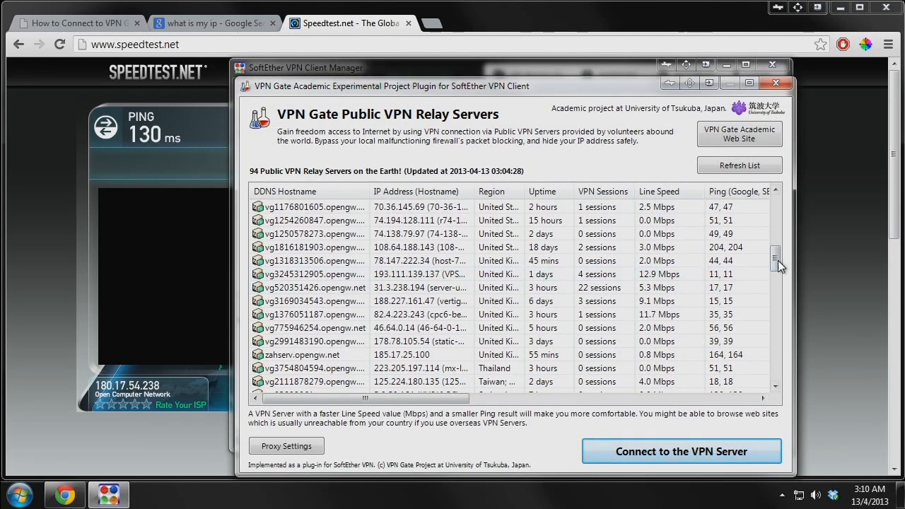
left_click_drag(780, 263, 782, 209)
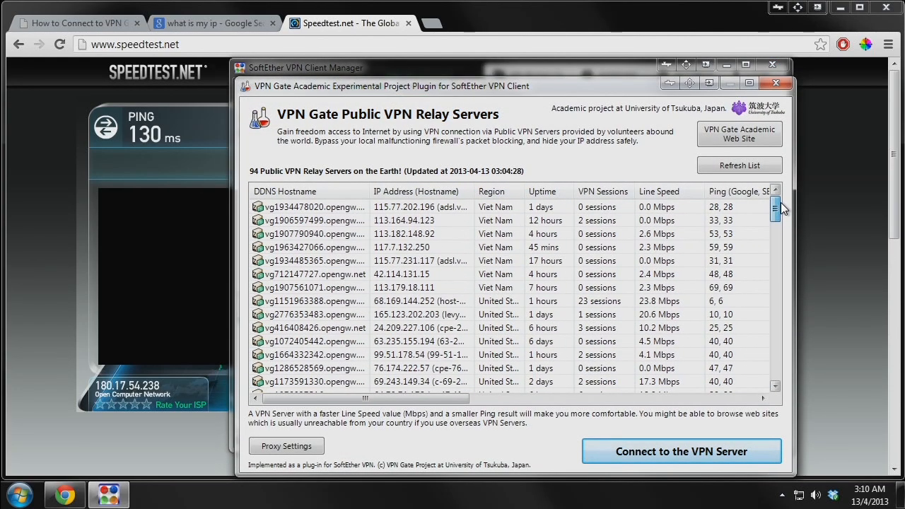
left_click(672, 191)
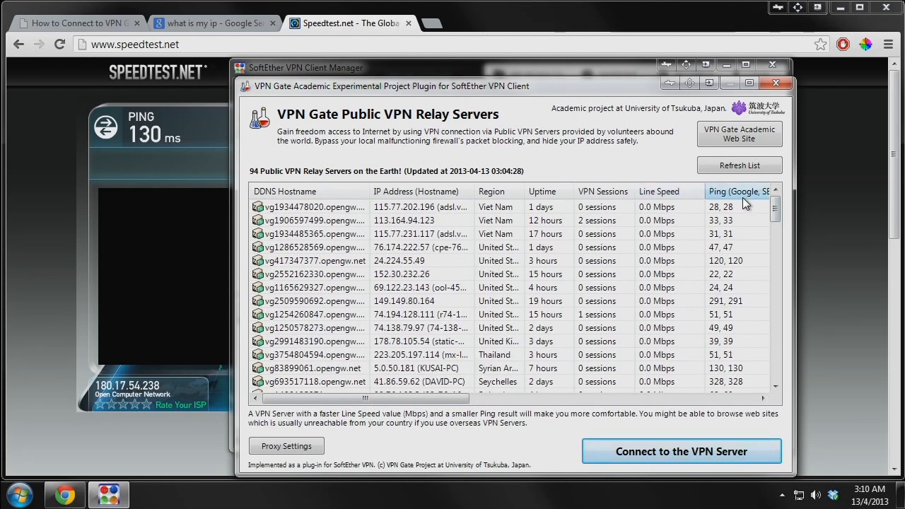
left_click(672, 191)
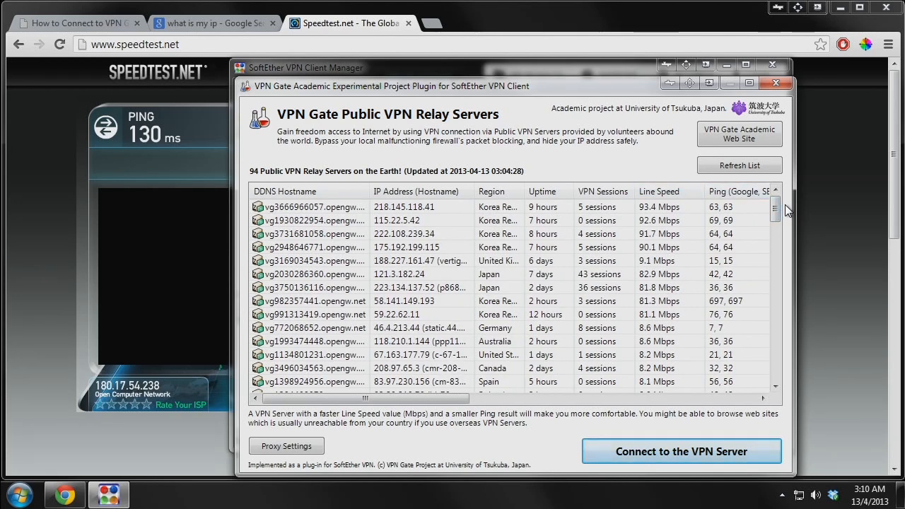
mouse_move(776, 209)
left_mouse_down()
mouse_move(779, 261)
mouse_move(785, 181)
mouse_move(787, 232)
mouse_move(787, 202)
left_mouse_up()
Step: Connect to the United States relay server 67.163.177.79 with 8.2 Mbps line speed, agreeing to the caution notice
left_click(556, 359)
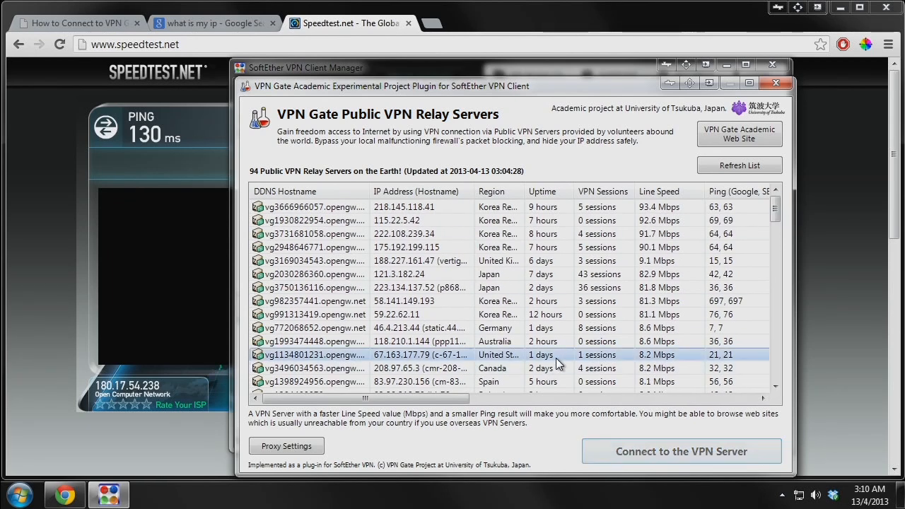
left_click(541, 261)
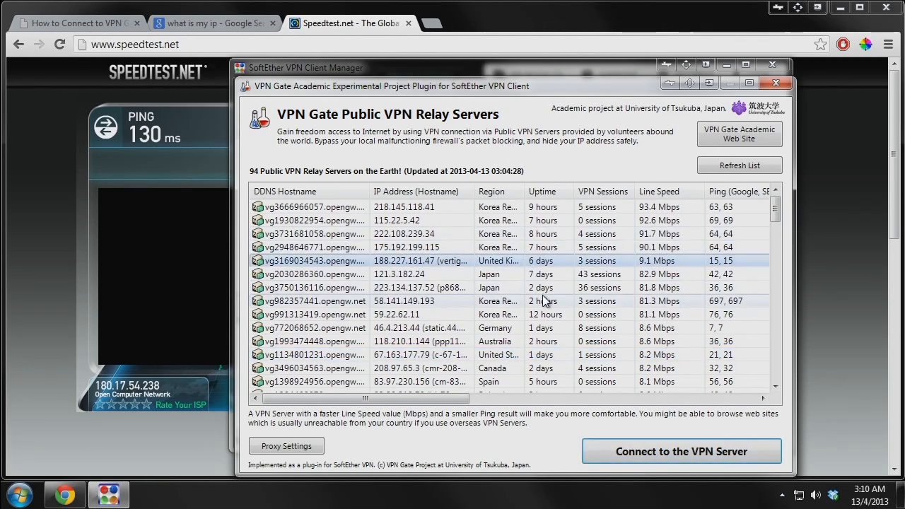
left_click(499, 356)
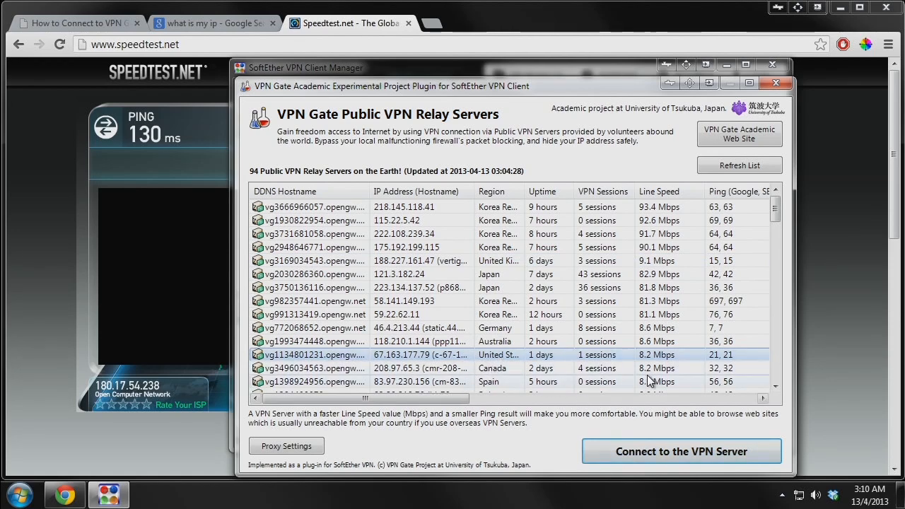
left_click(656, 451)
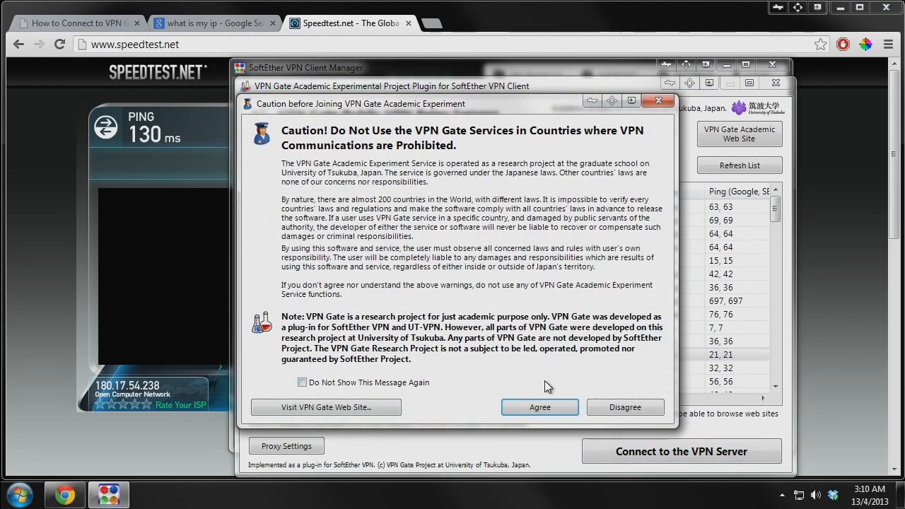
left_click(524, 410)
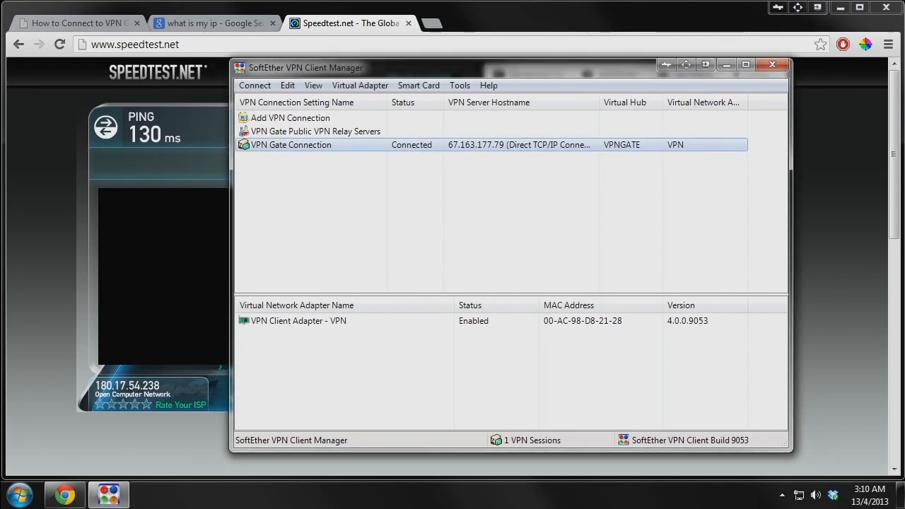
Step: Switch to Chrome and reload the "what is my ip" search to check the public IP address of the new connection
left_click(422, 44)
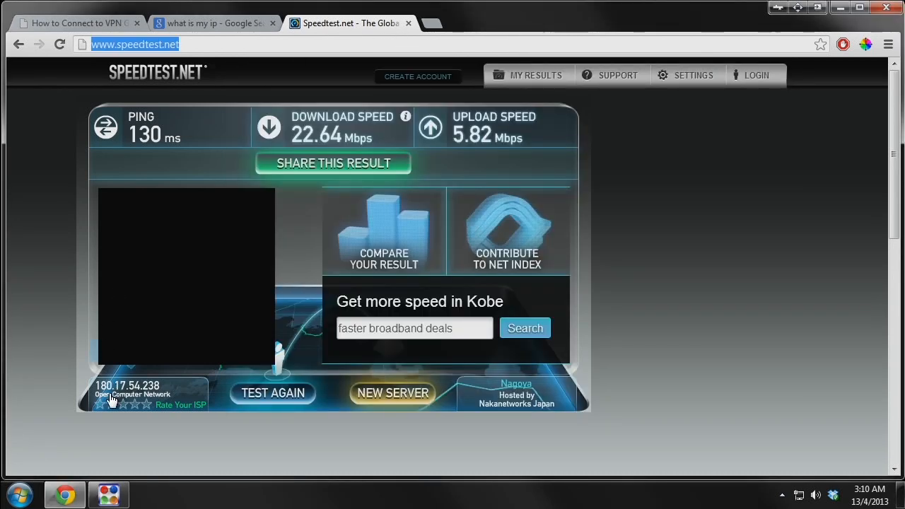
left_click(248, 24)
left_click(265, 42)
left_click(488, 111)
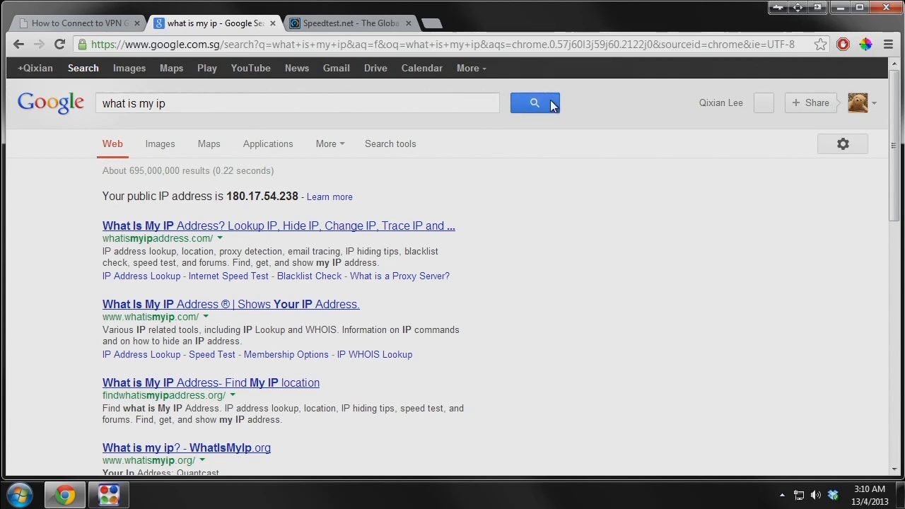
left_click(284, 44)
key("Return")
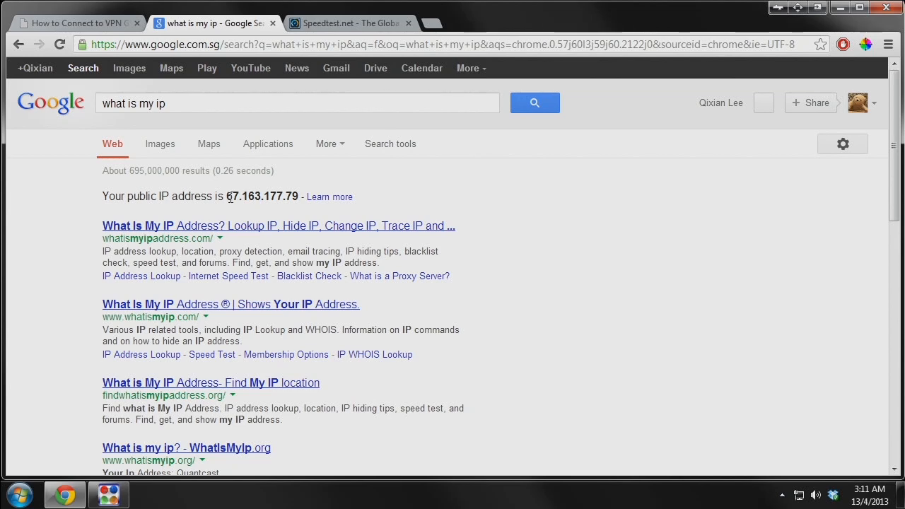
Step: Load netflix.com in the Speedtest tab to test access to the US site through the VPN
left_click(379, 24)
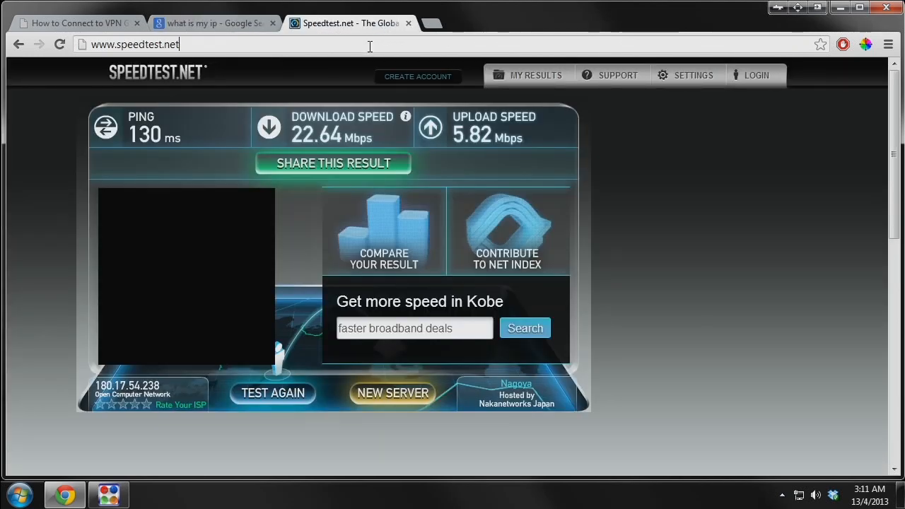
left_click(369, 46)
type("netflix.")
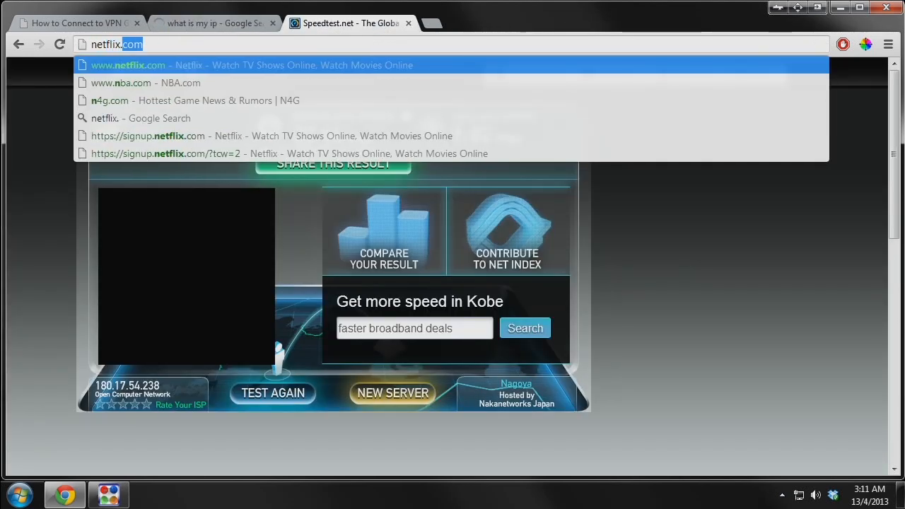
key("Return")
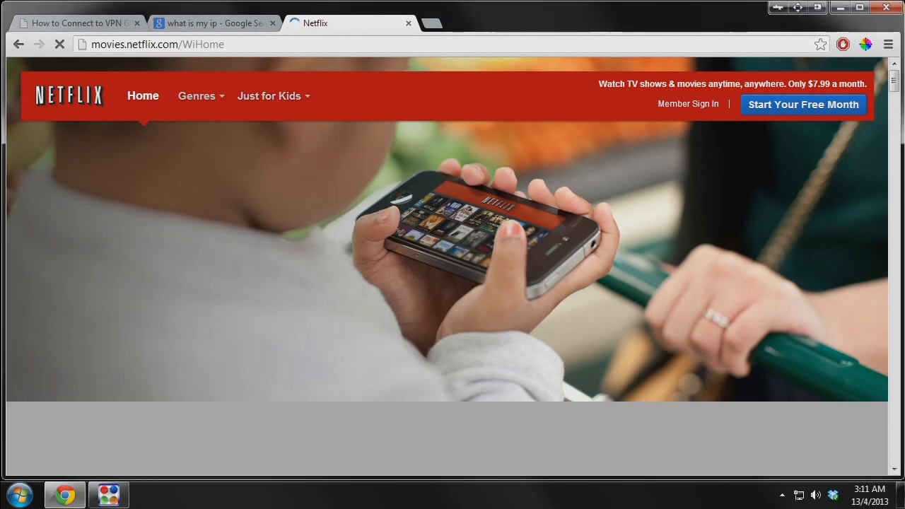
Step: Open YouTube in a new Chrome tab
left_click(108, 494)
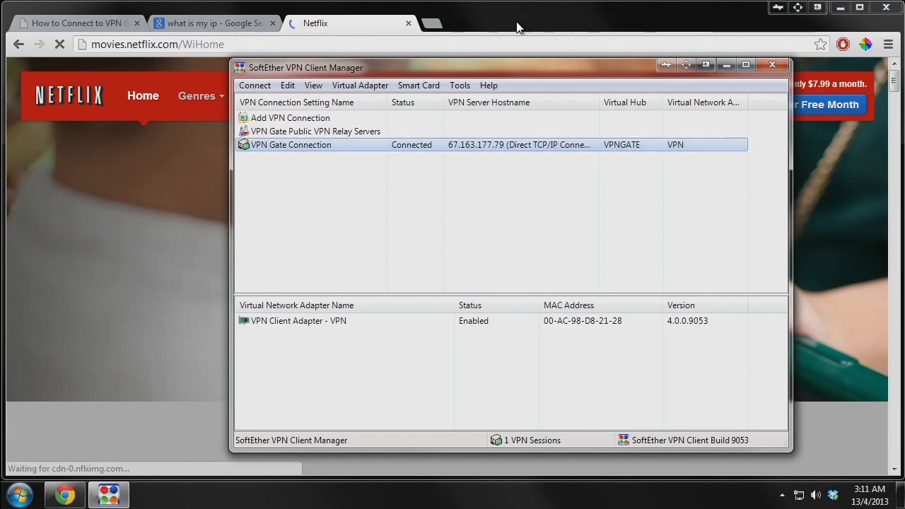
left_click(470, 23)
left_click(432, 23)
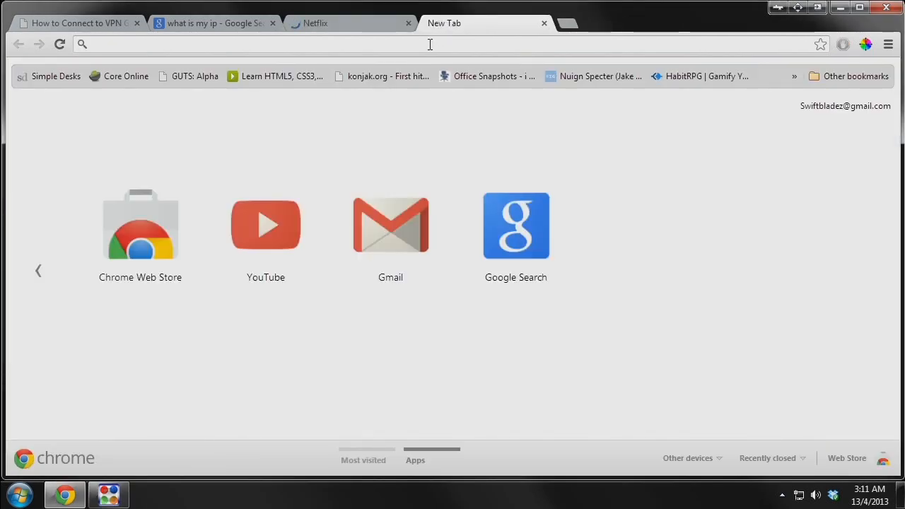
type("youtube")
key("Return")
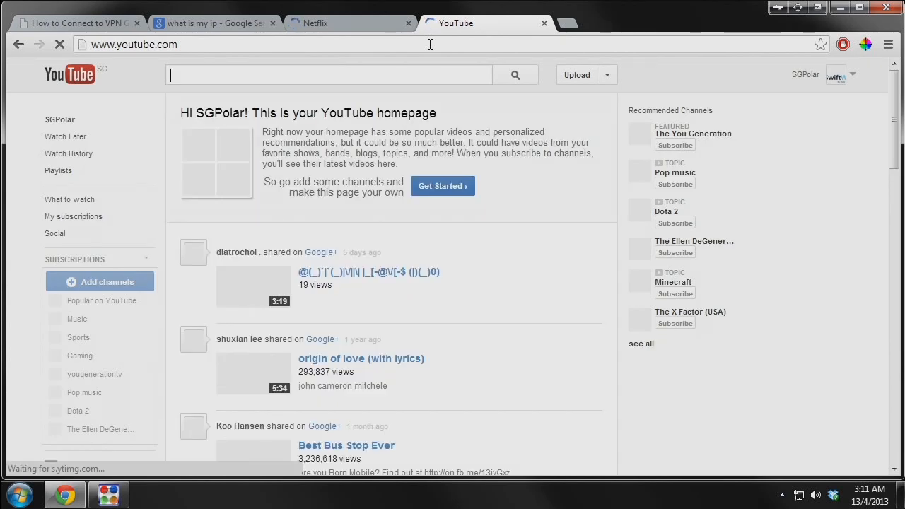
Step: Go to the Swift World channel and play its recent upload "Inexpensive Informs - IF Alberto Gilardino Review"
left_click(849, 77)
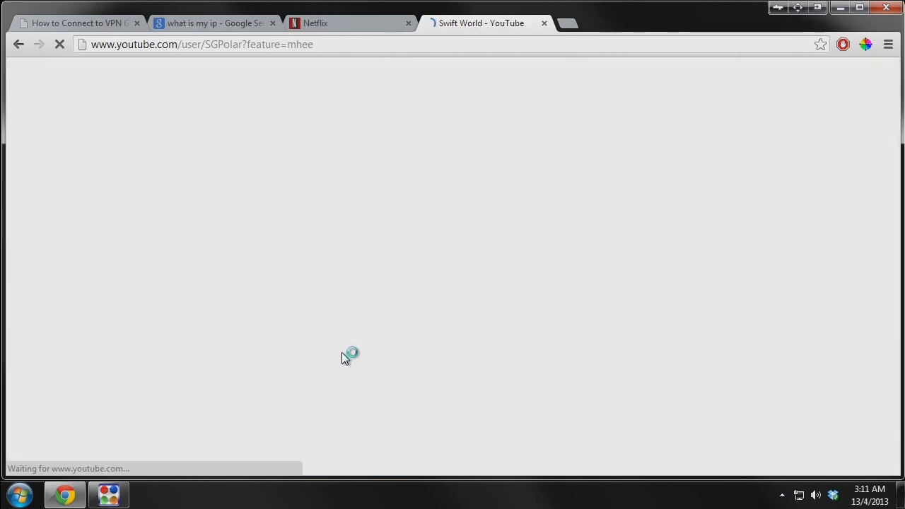
scroll(691, 249, "down", 4)
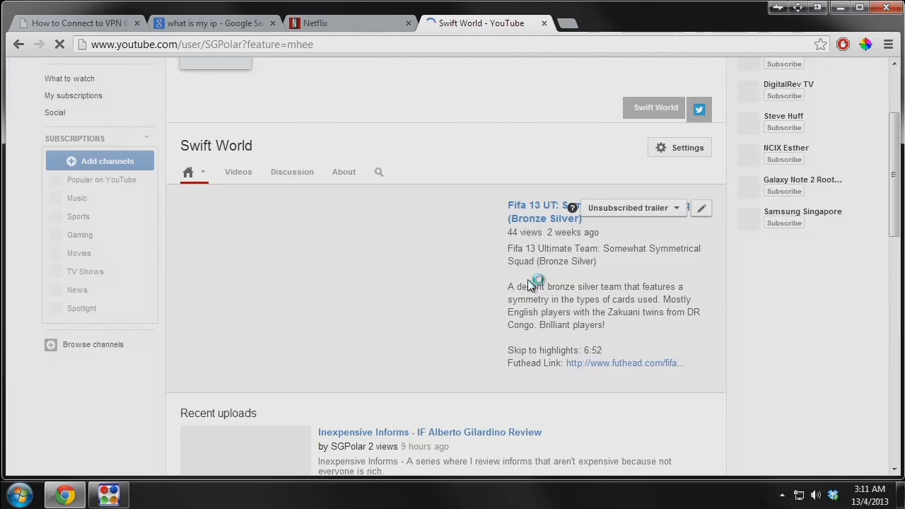
left_click(532, 292)
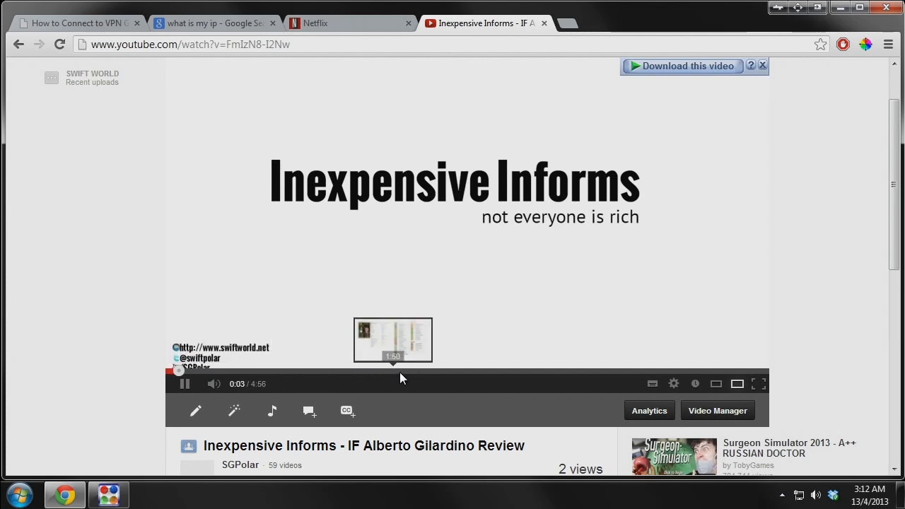
Step: Skip ahead to about 1:50 in the YouTube video to test streaming through the VPN, and close its tab
left_click(400, 372)
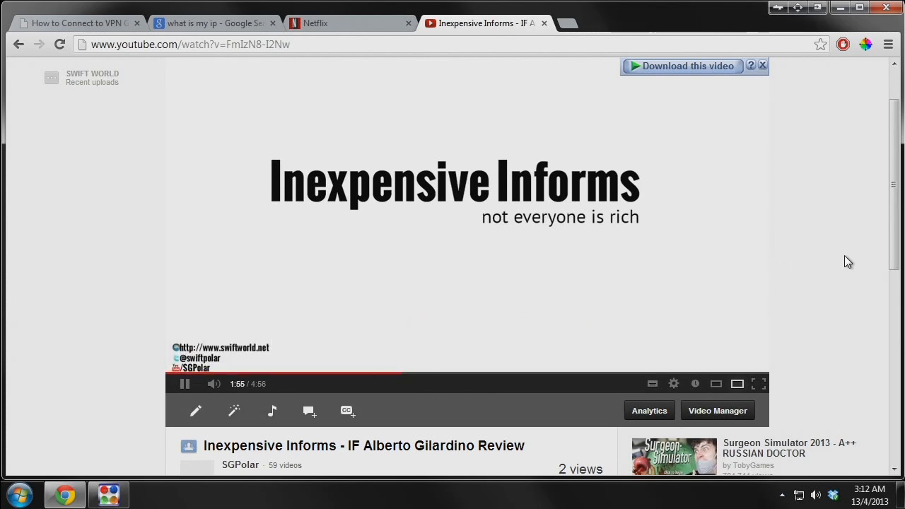
scroll(848, 262, "up", 1)
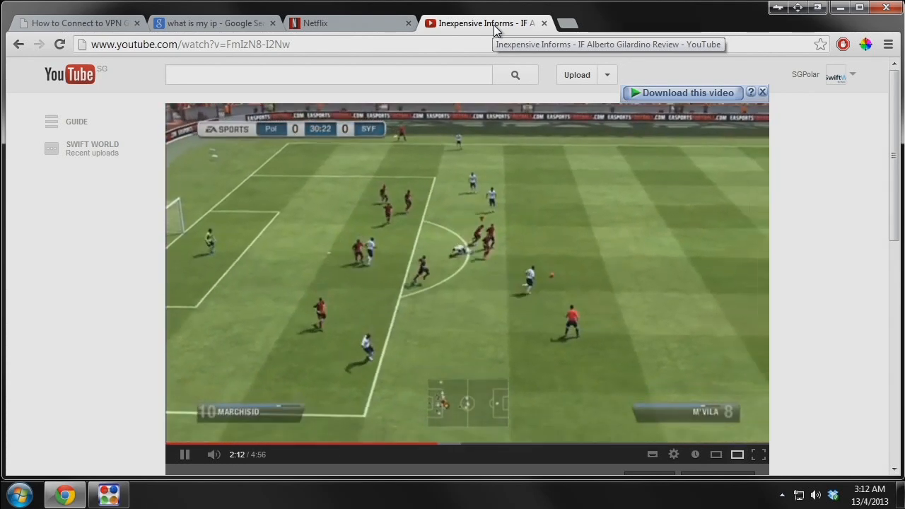
middle_click(495, 28)
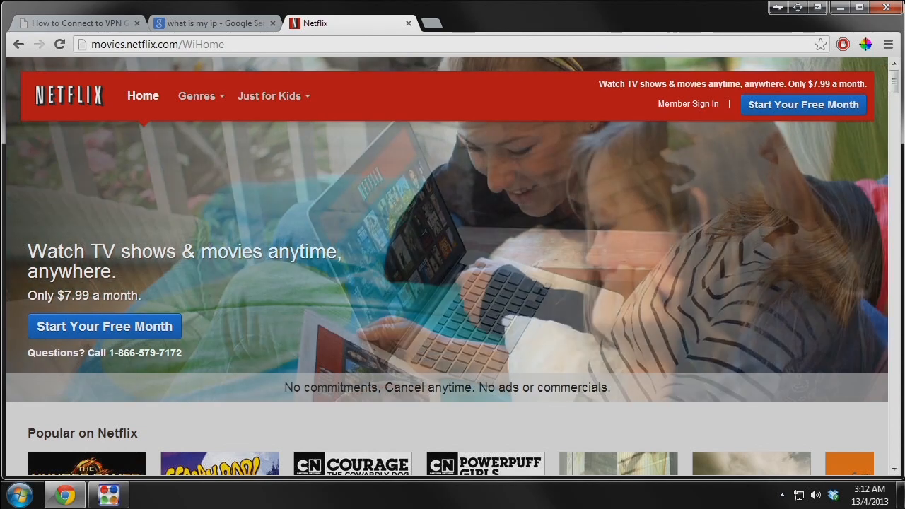
Step: Switch to SoftEther VPN Client Manager and disconnect the VPN Gate Connection
key("alt+Tab")
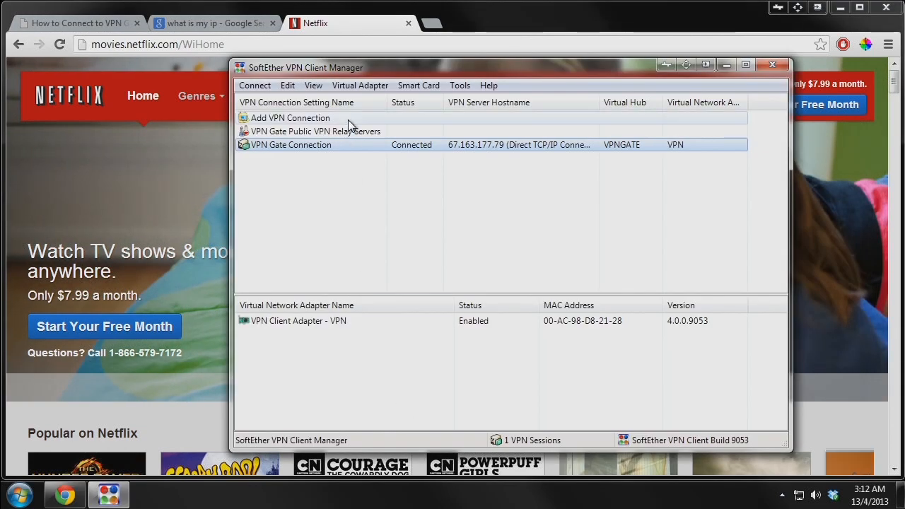
right_click(333, 142)
left_click(402, 185)
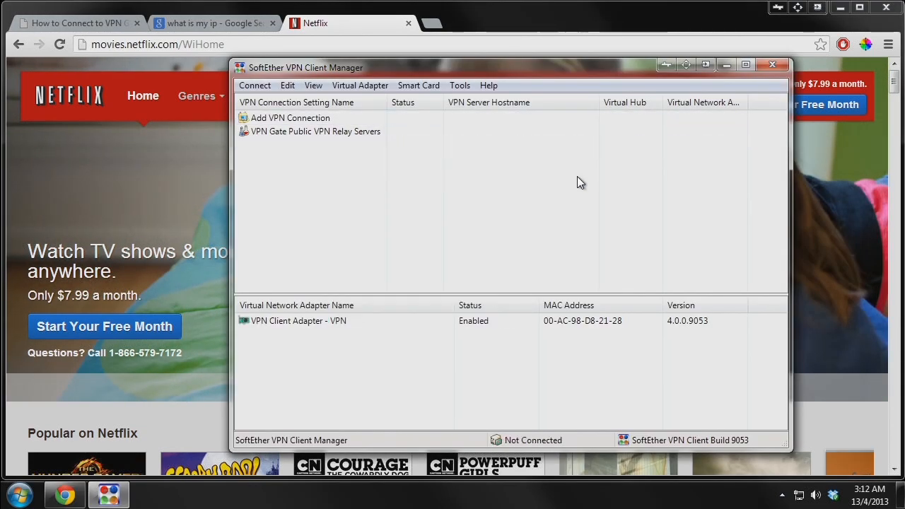
Step: Switch to Chrome, load netflix.com again without the VPN, and highlight the country availability notice
left_click(415, 44)
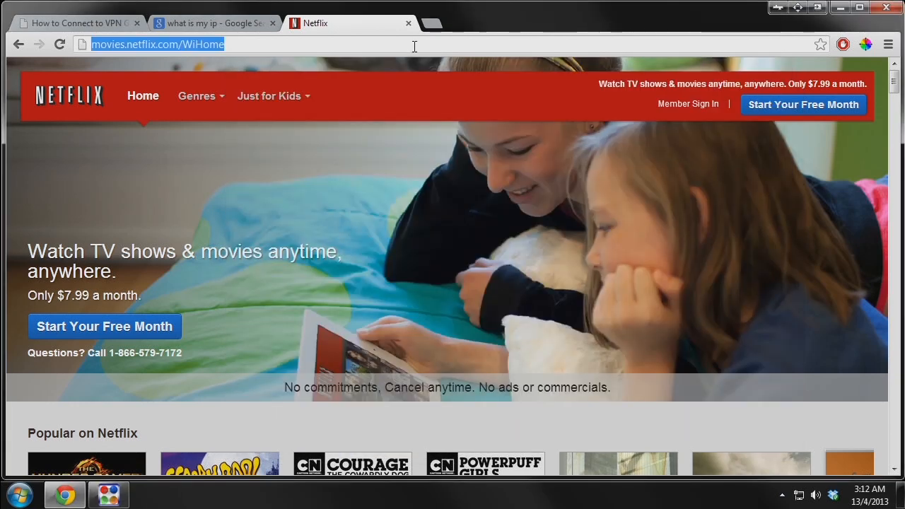
type("netflix.com")
key("Return")
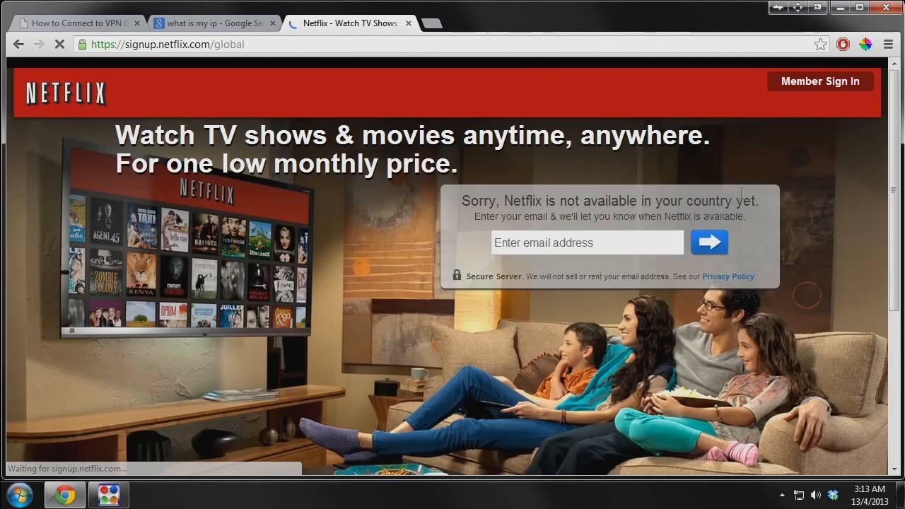
left_click_drag(462, 201, 821, 196)
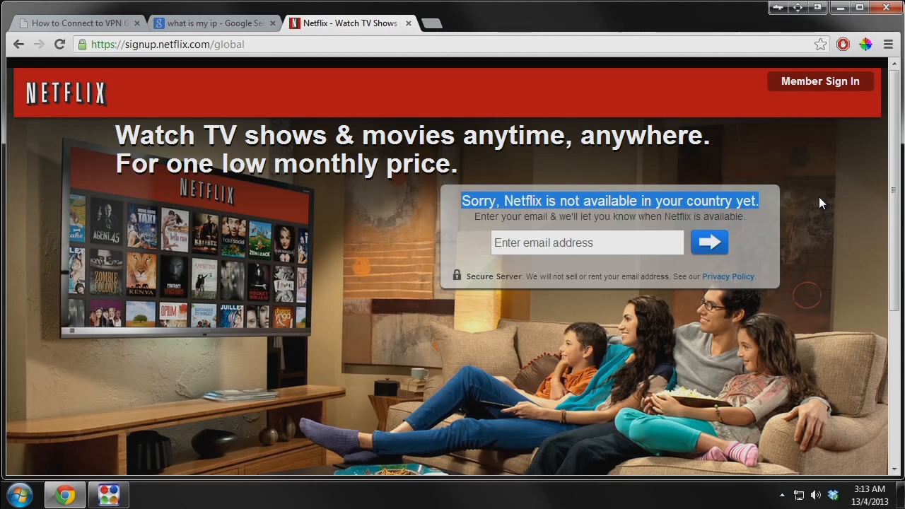
Step: Return to the VPN Gate page on how to connect from a Mac
left_click(98, 23)
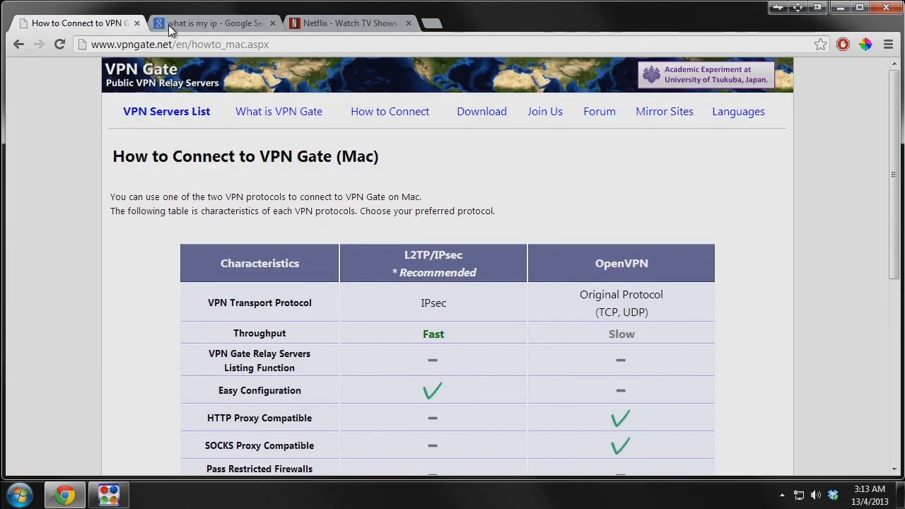